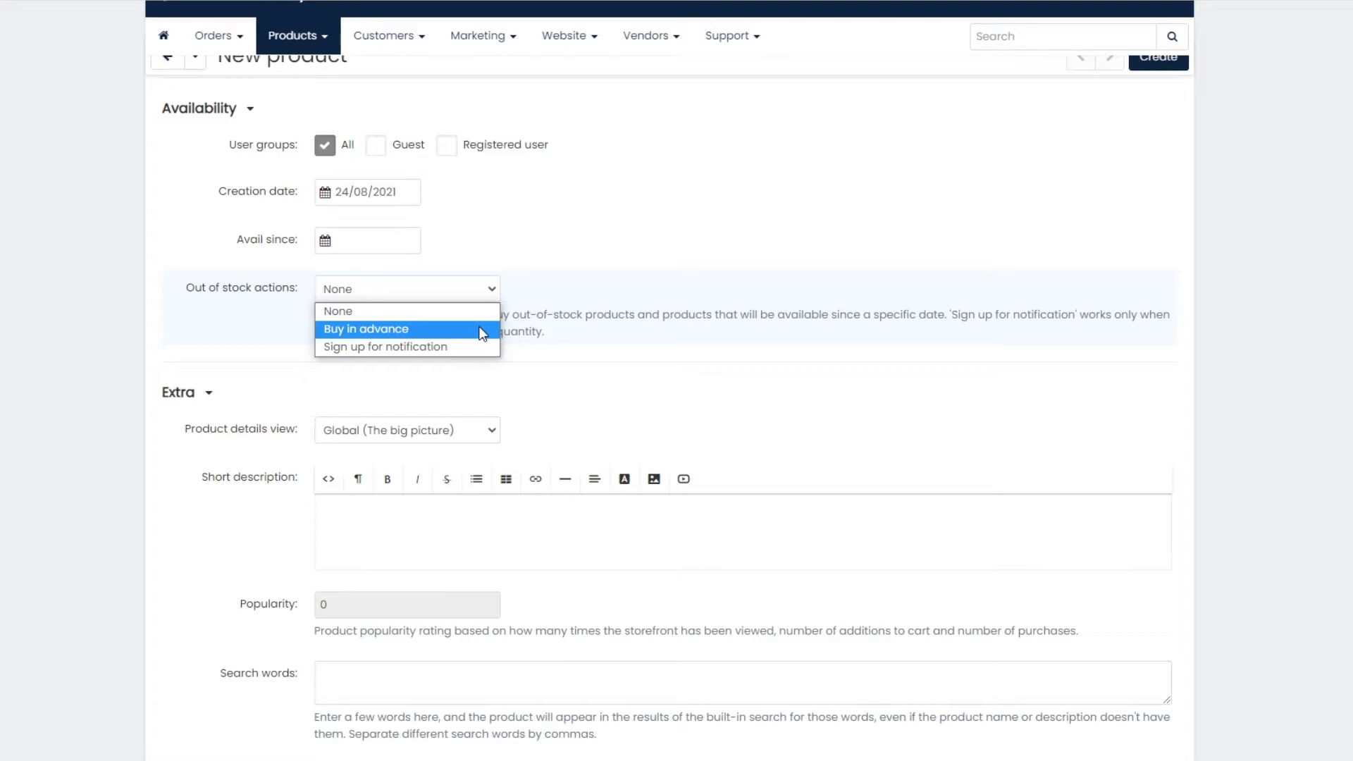
Review the available out-of-stock actions and the list of product categories for the new product
left_click(480, 348)
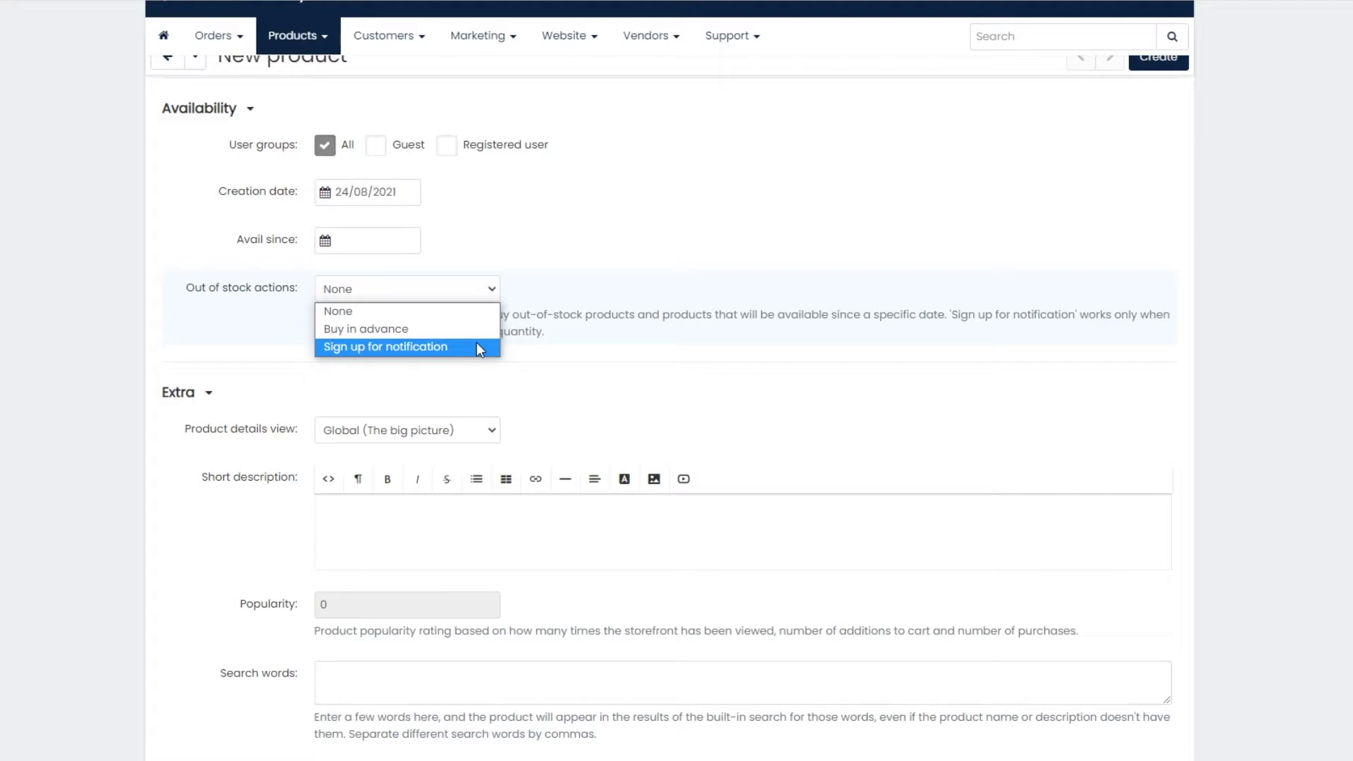
left_click(485, 374)
scroll(669, 423, "up", 15)
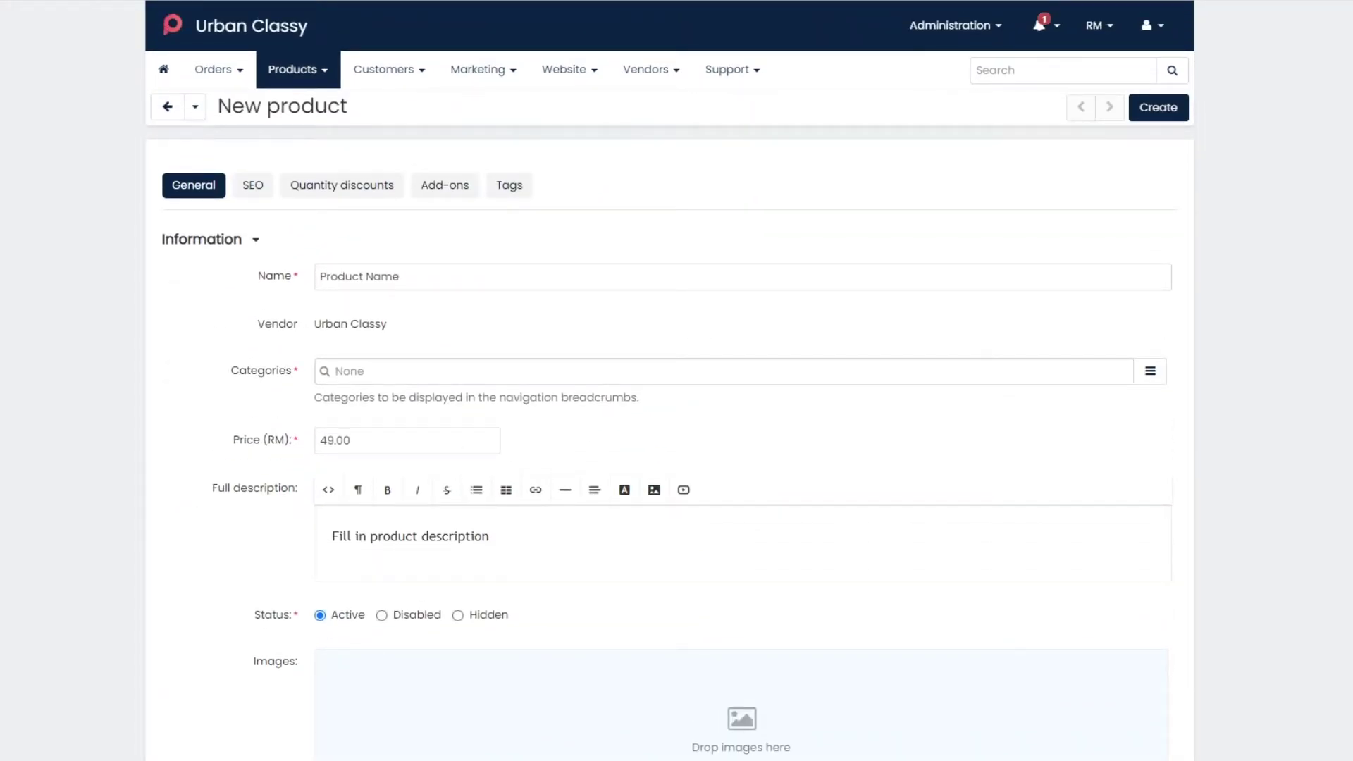
left_click(1124, 374)
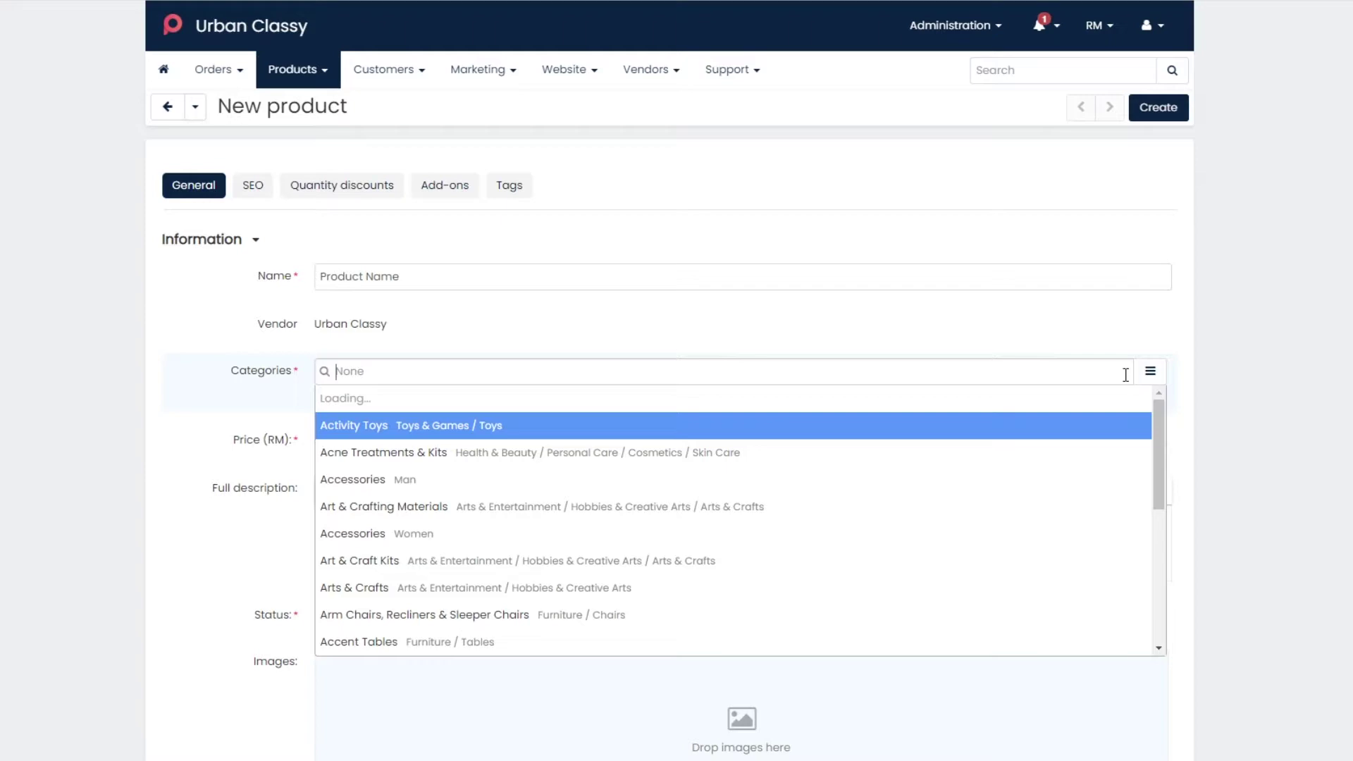
scroll(1125, 374, "down", 2)
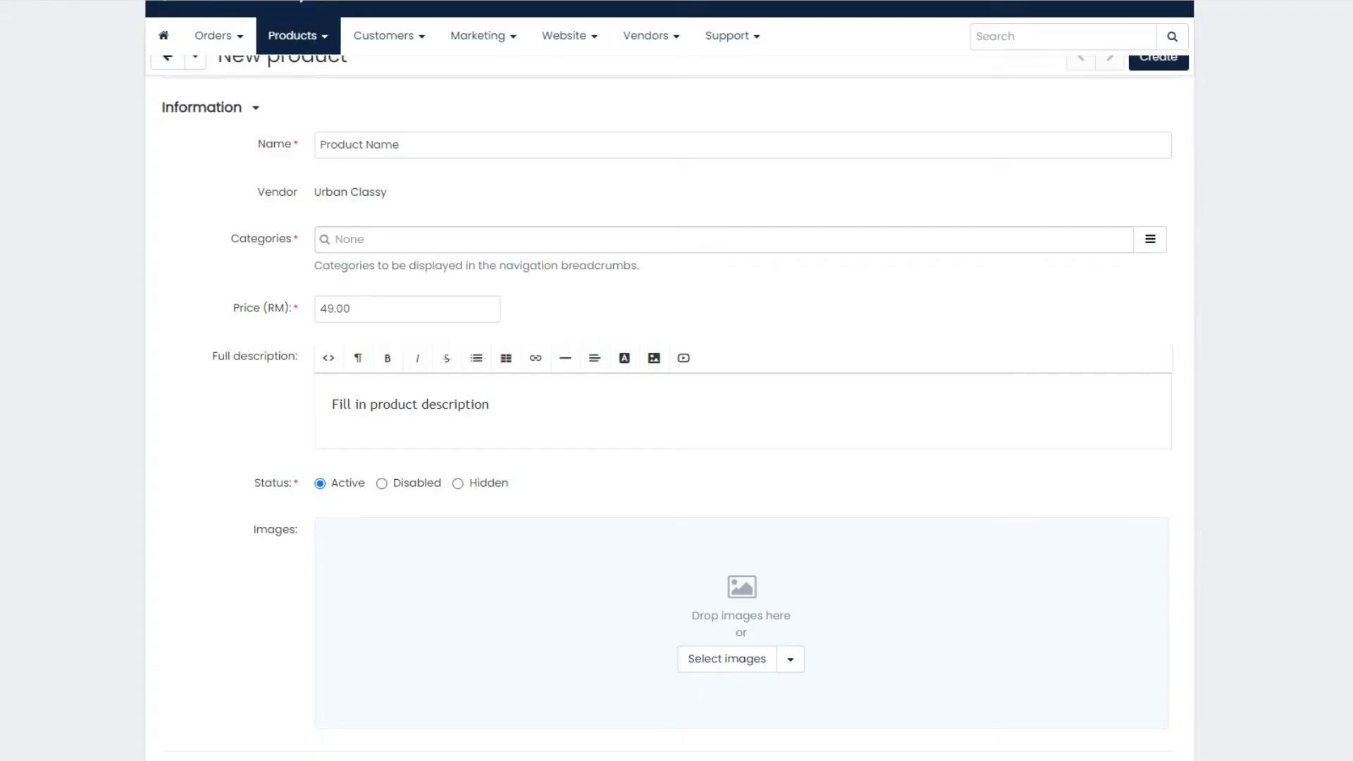
Enter related words as the product's search words in the Extra section
scroll(677, 395, "down", 15)
scroll(666, 421, "down", 3)
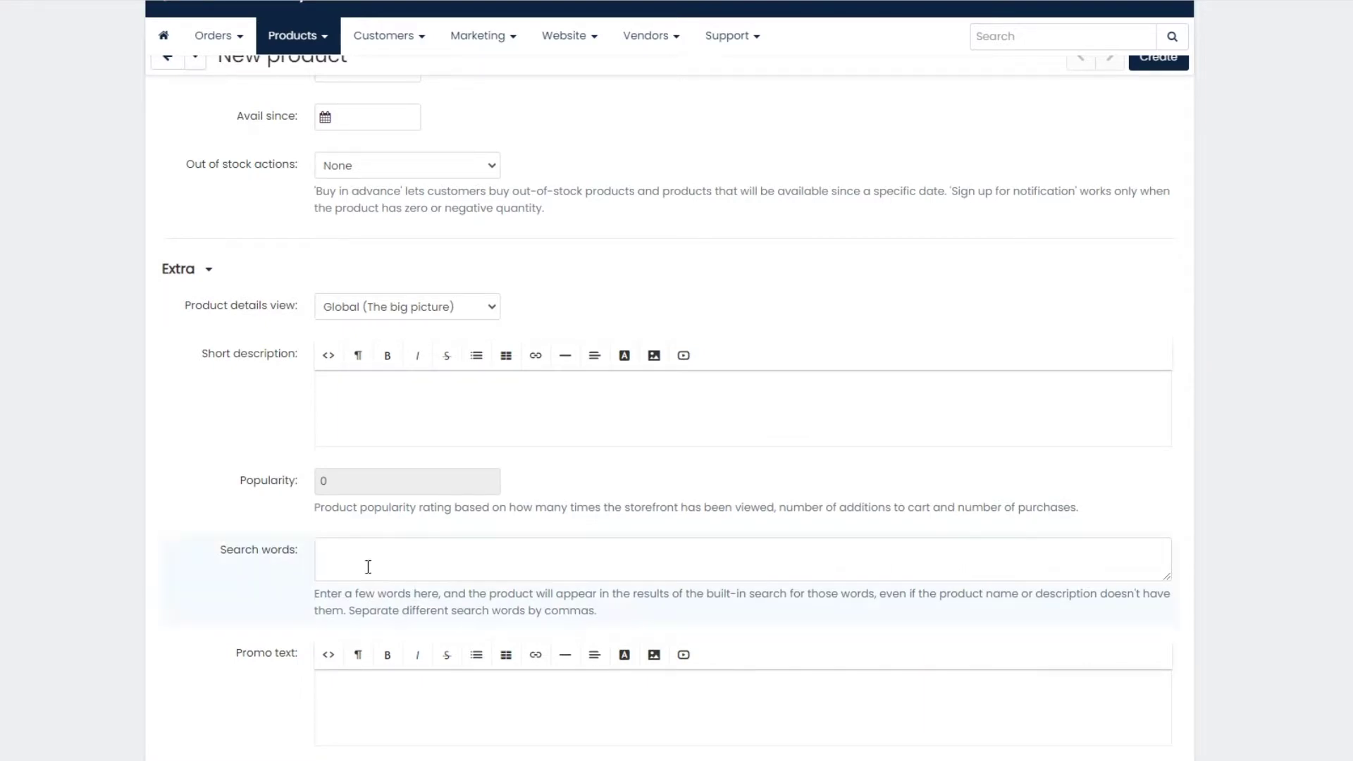
left_click(325, 556)
left_click(326, 560)
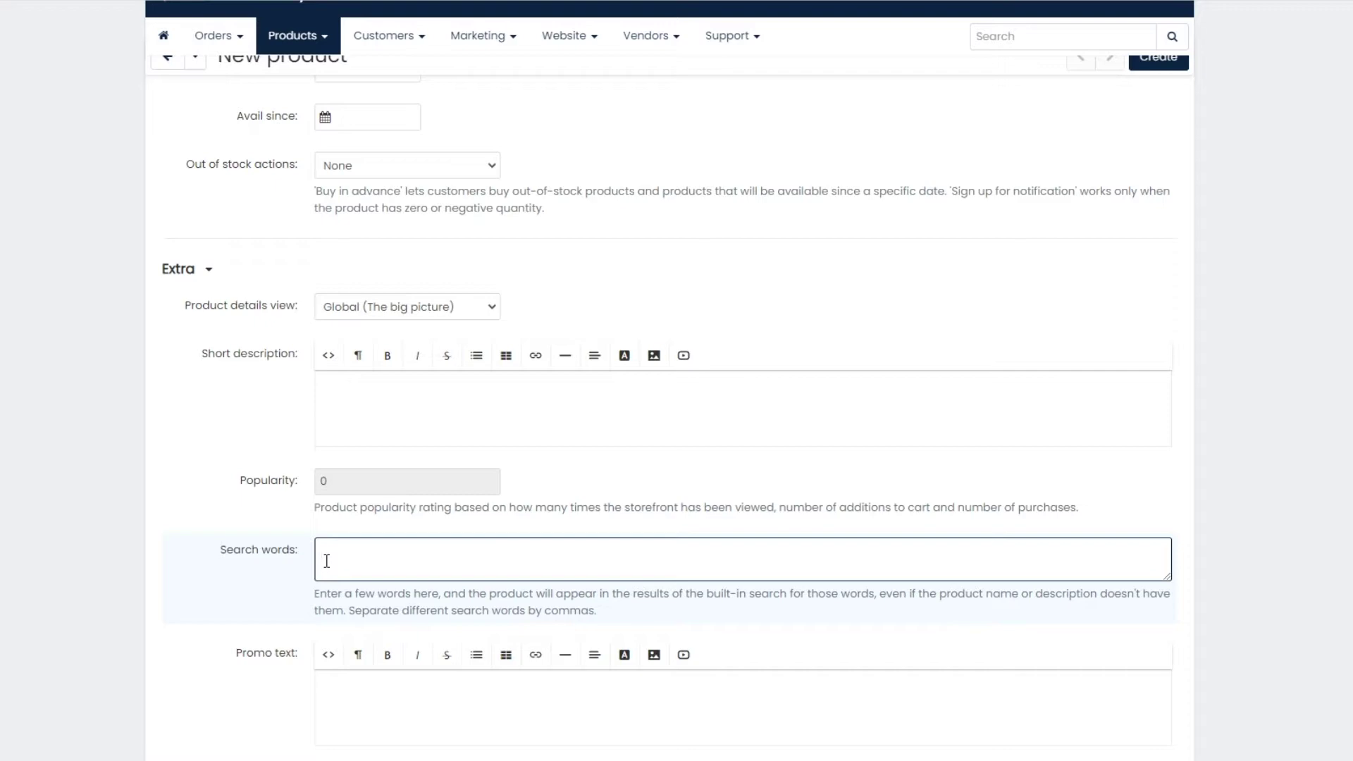
type("Related wor")
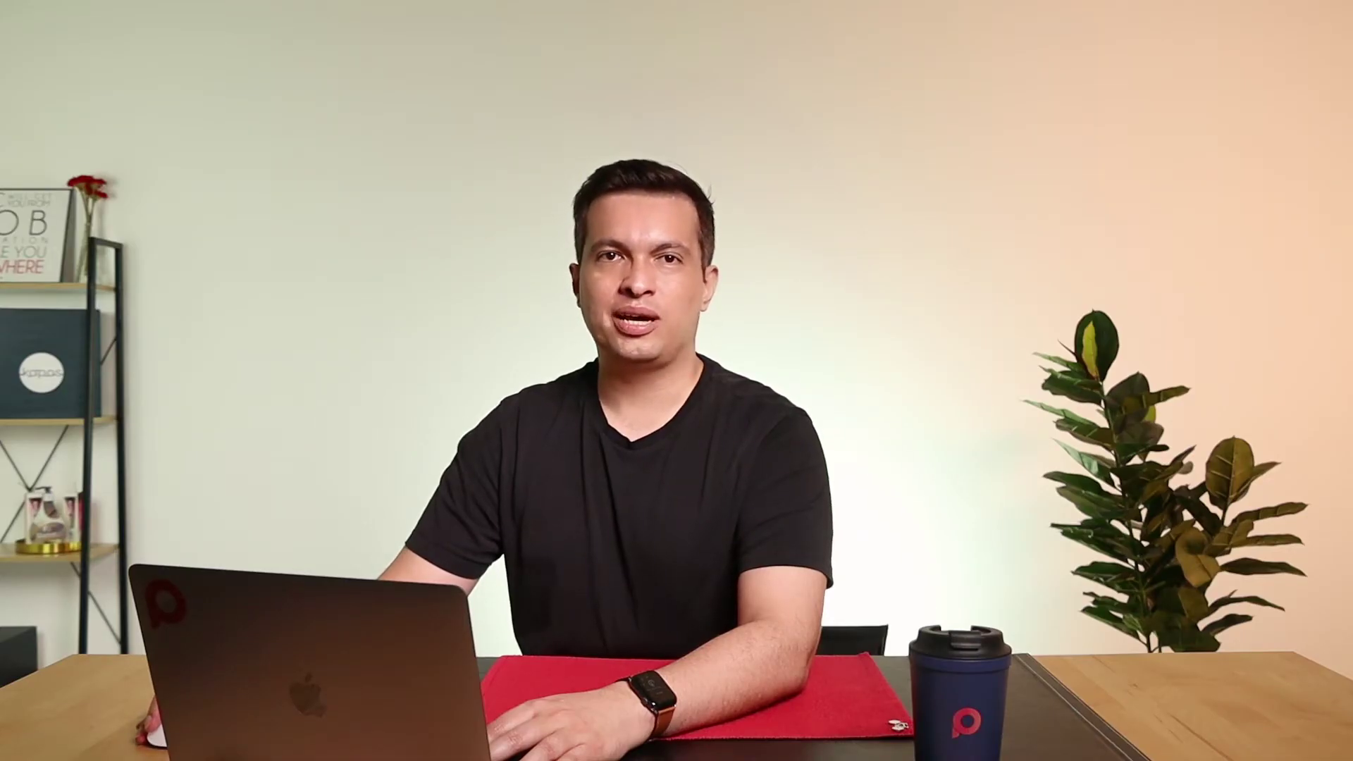
Set the product's SEO meta keywords to "Blue step boots, Leather blue step boots"
left_click(258, 203)
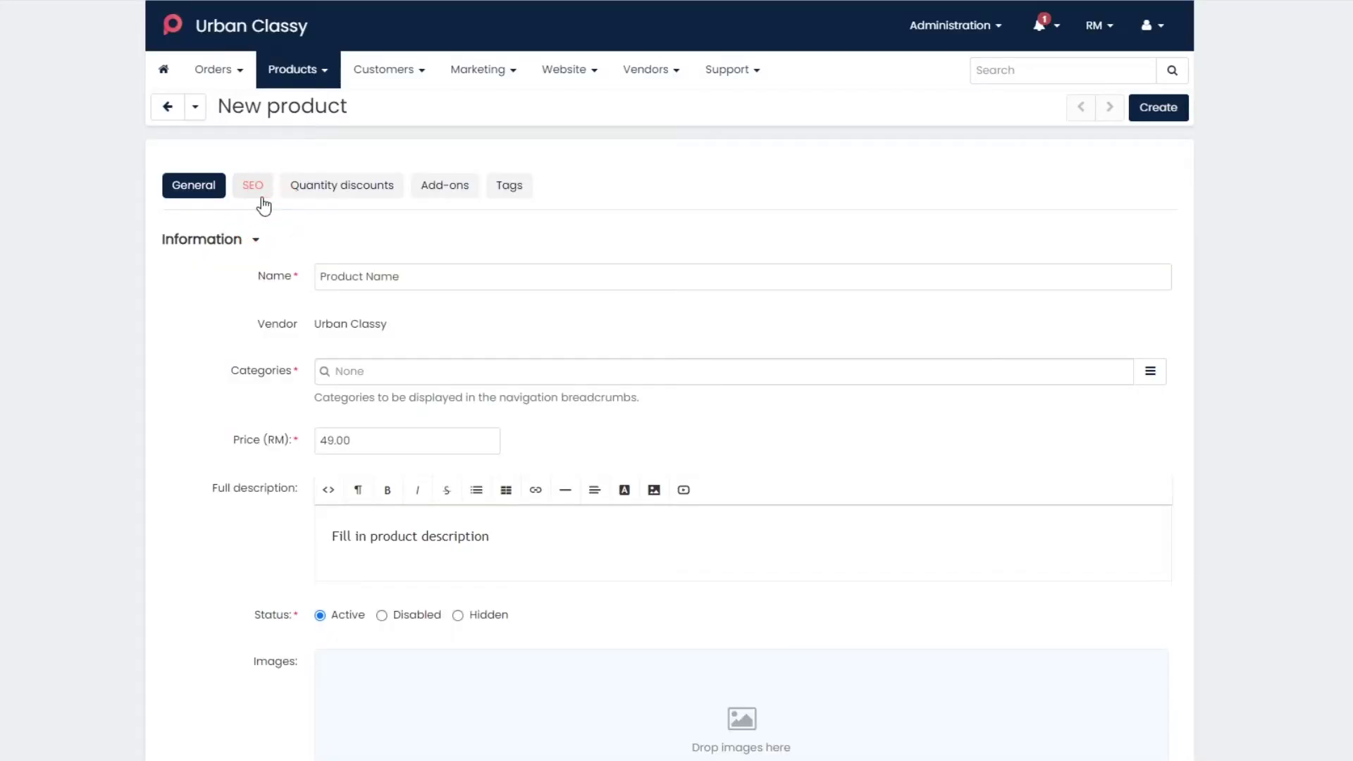
left_click(262, 204)
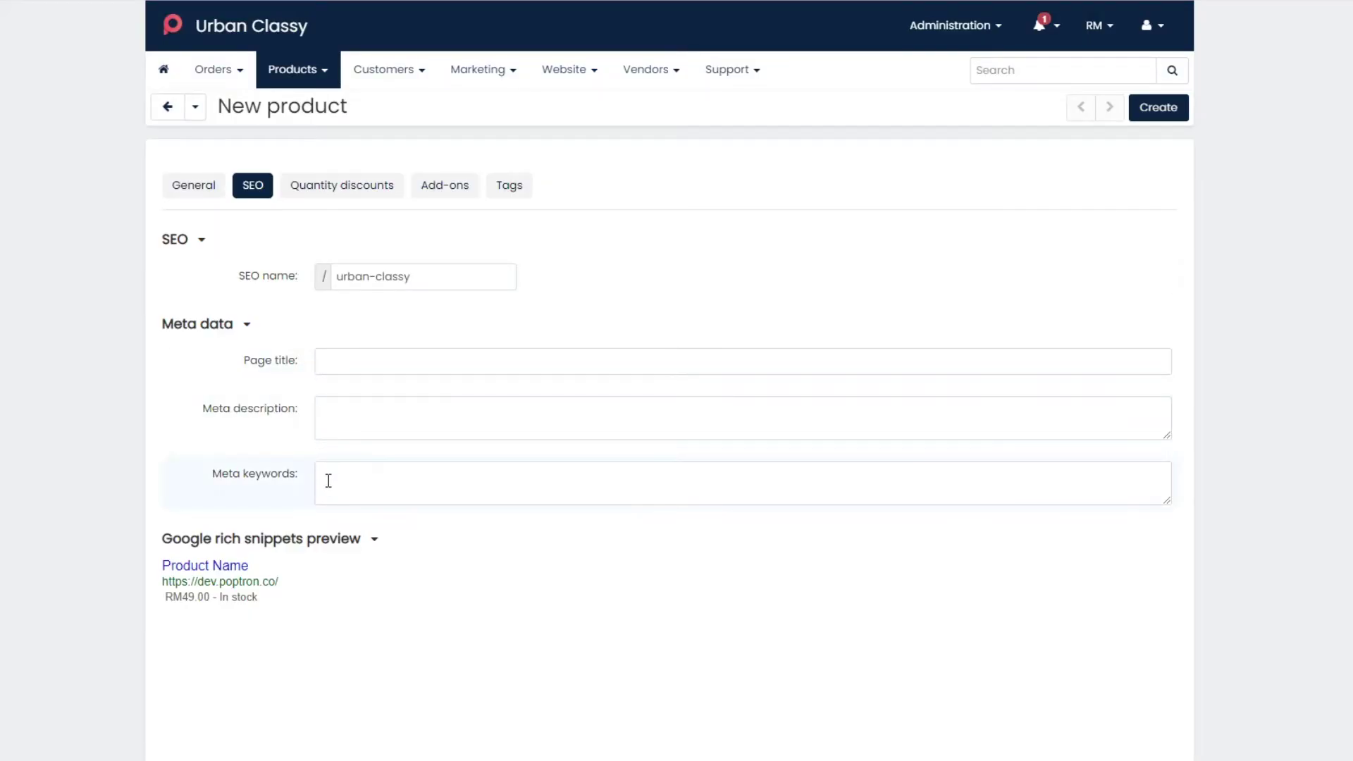
left_click(327, 483)
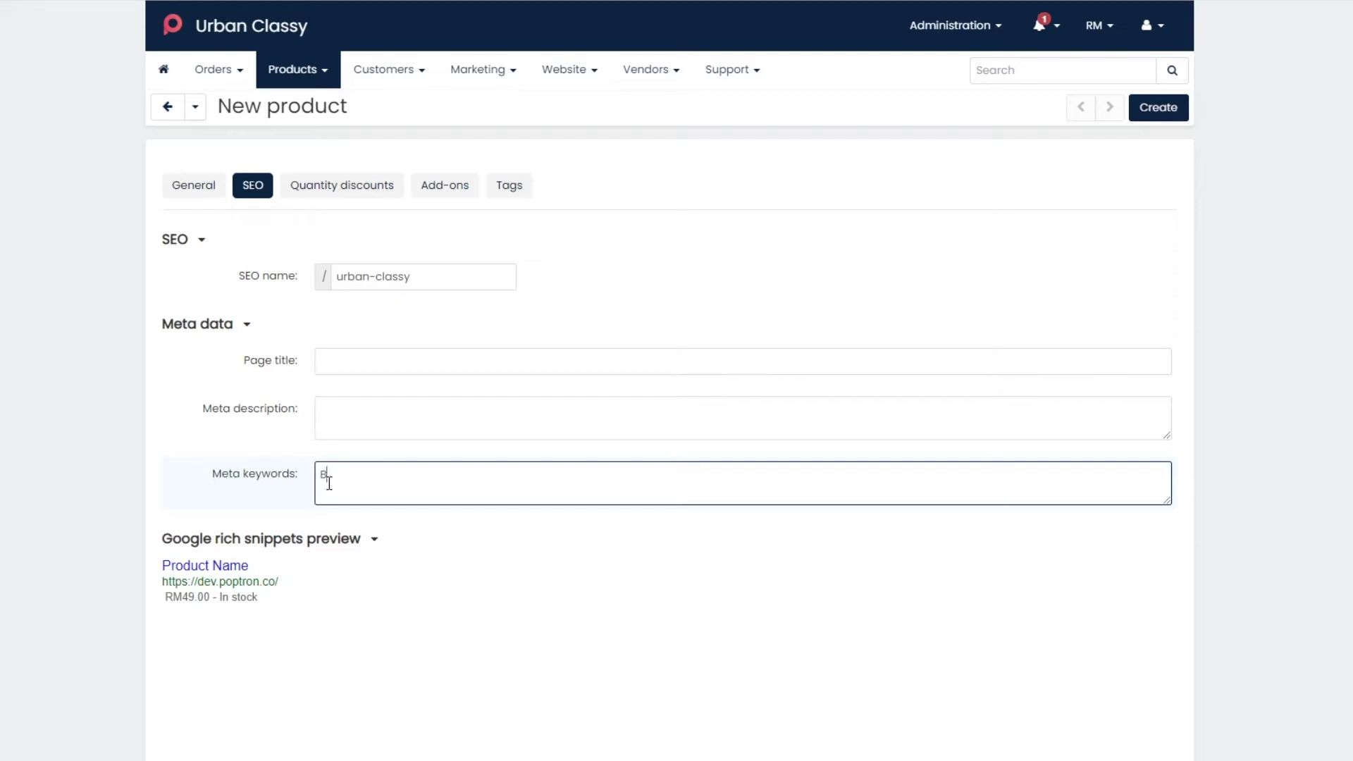
type("p boots, Leather blue step boots")
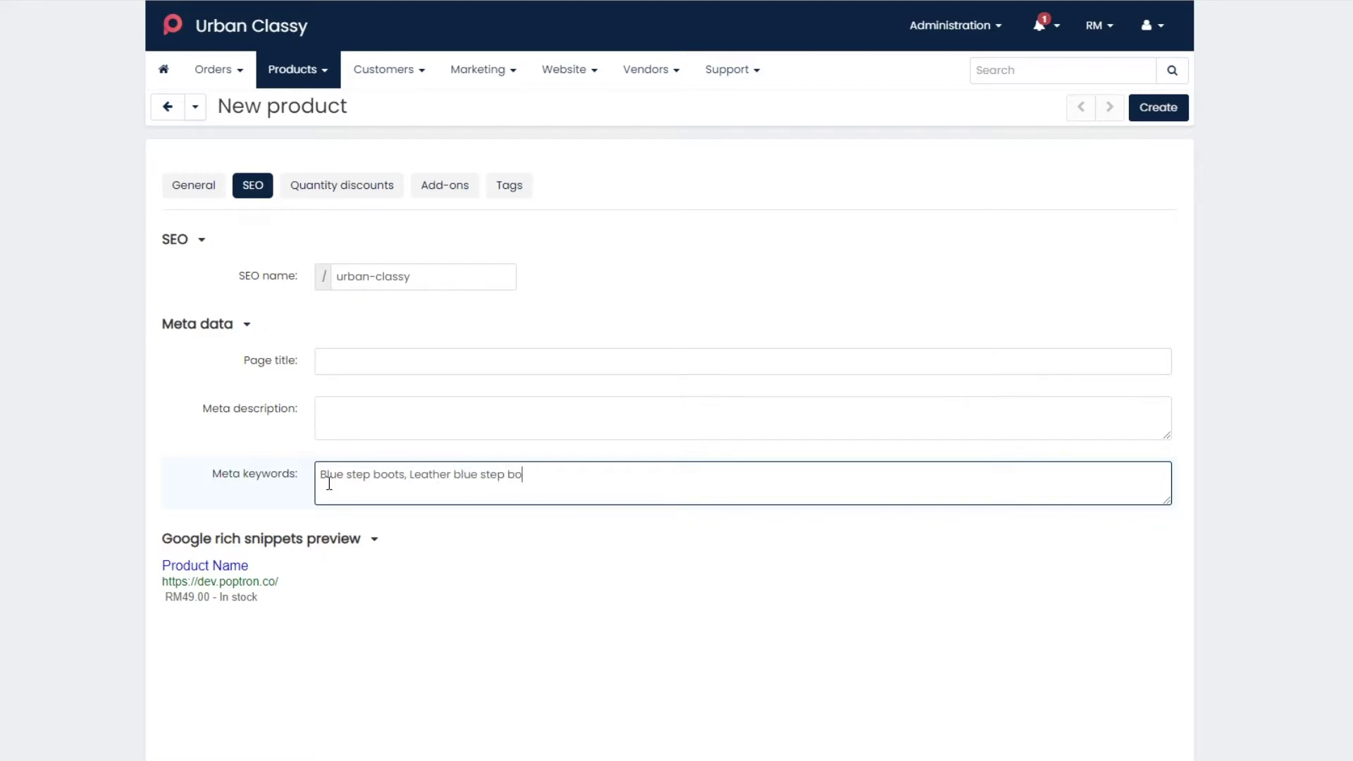
Set the meta description to "Fill in your description" and create the product
left_click(331, 419)
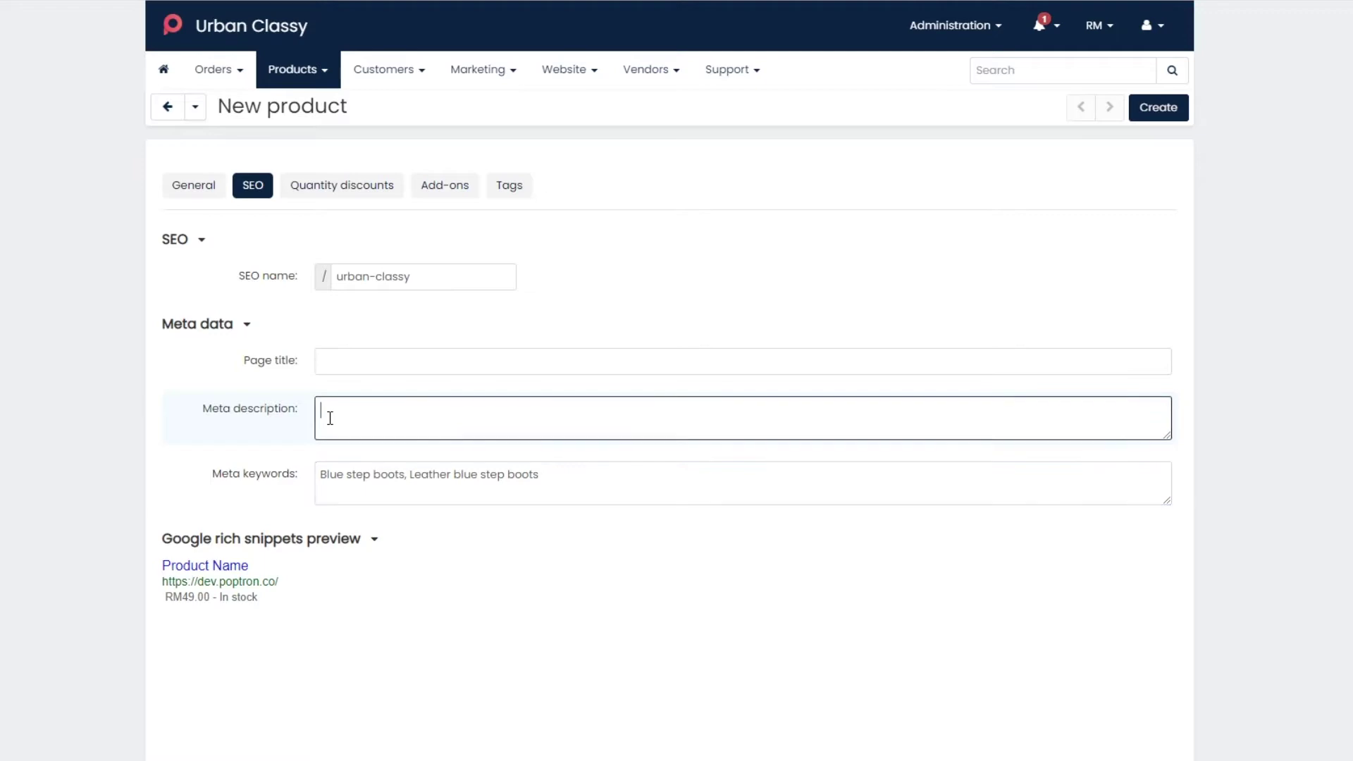
type("Fill in your ")
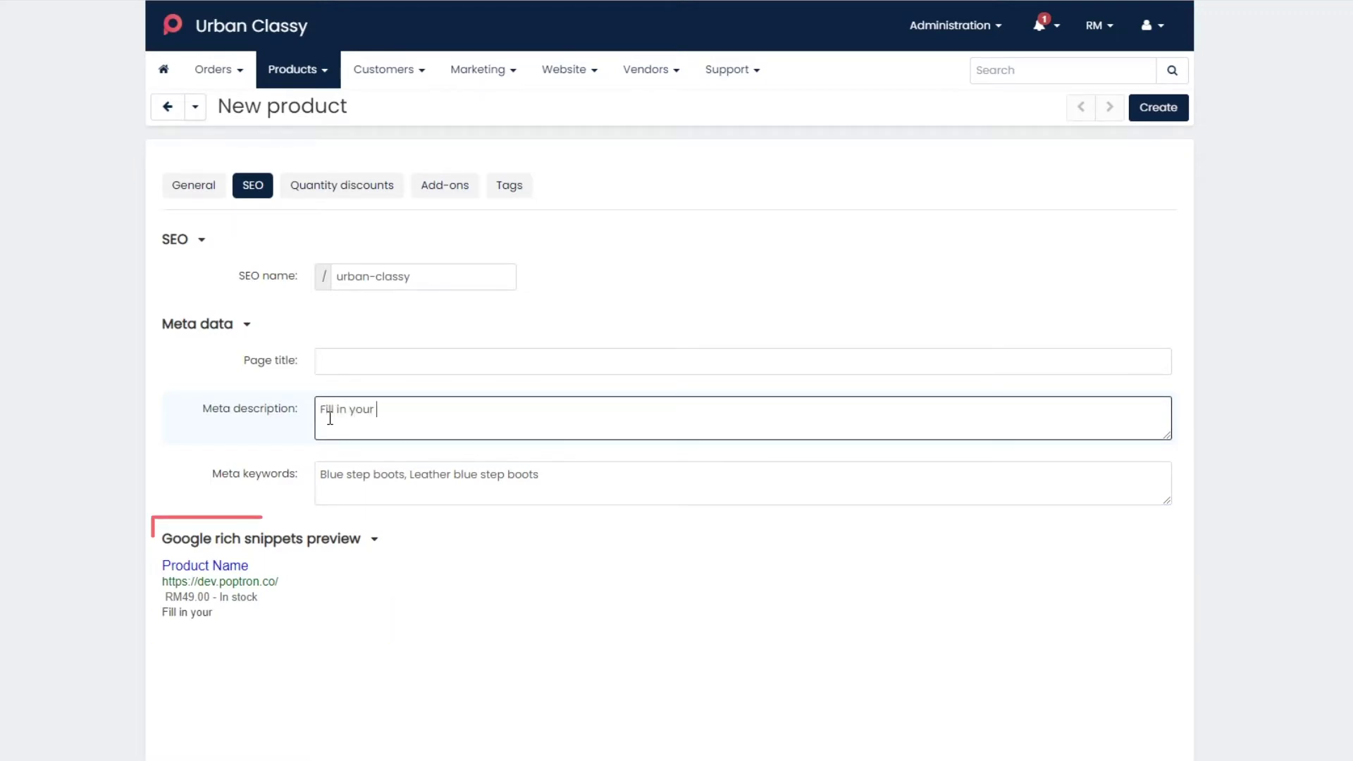
type("description")
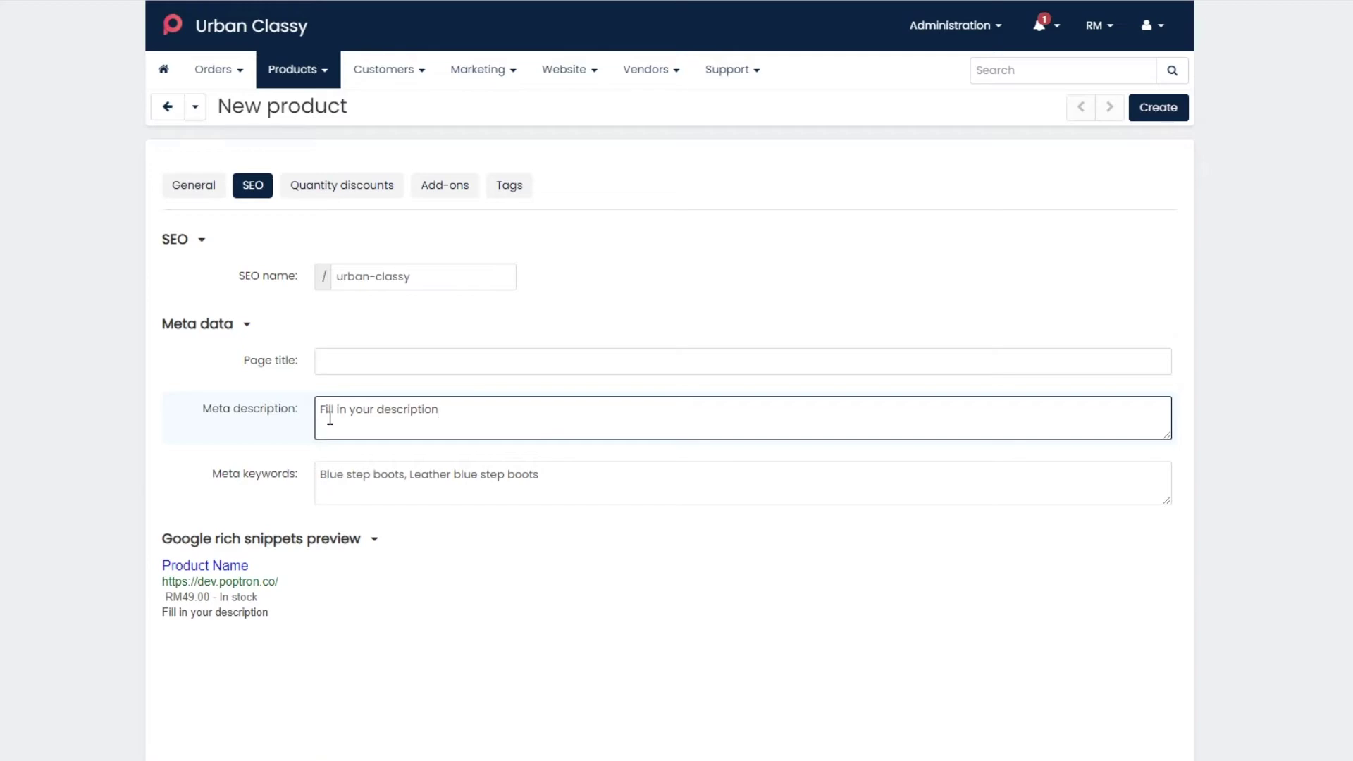
left_click(1179, 117)
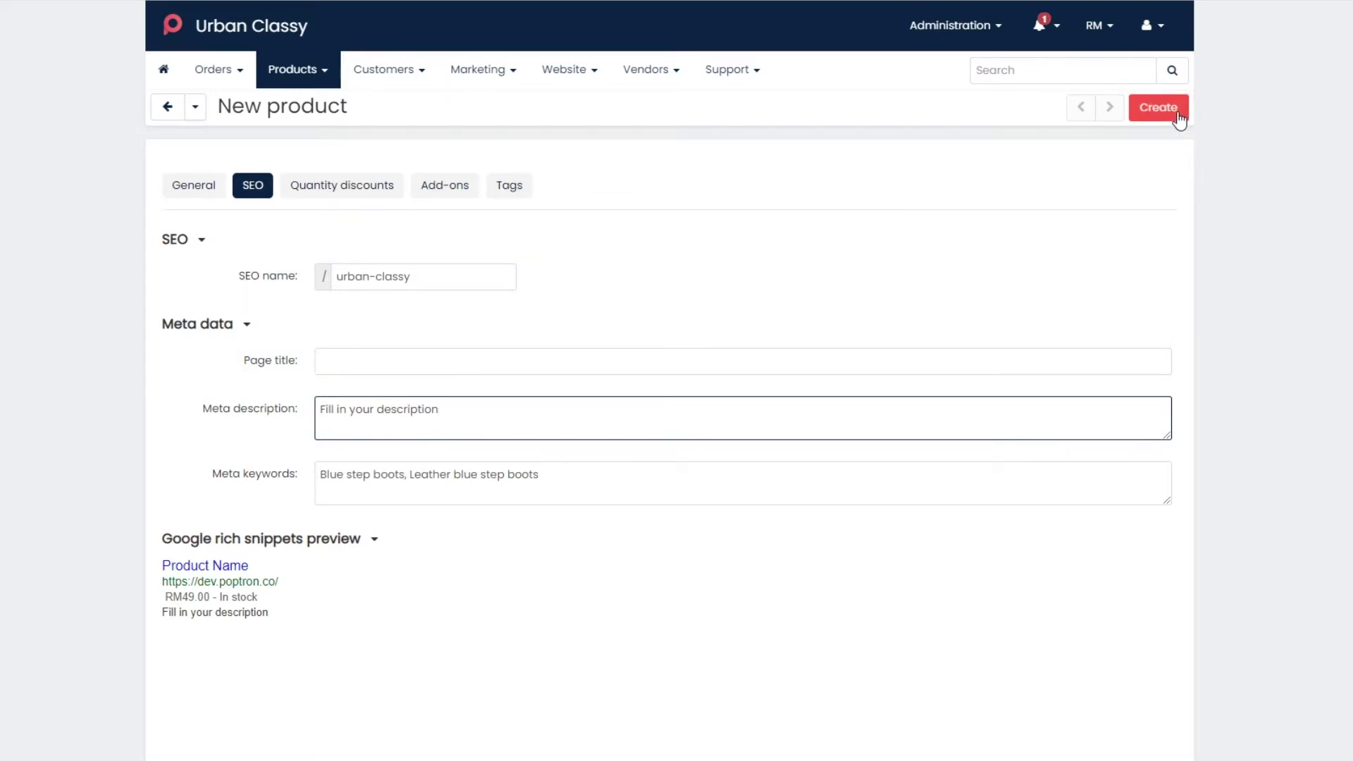
left_click(1179, 117)
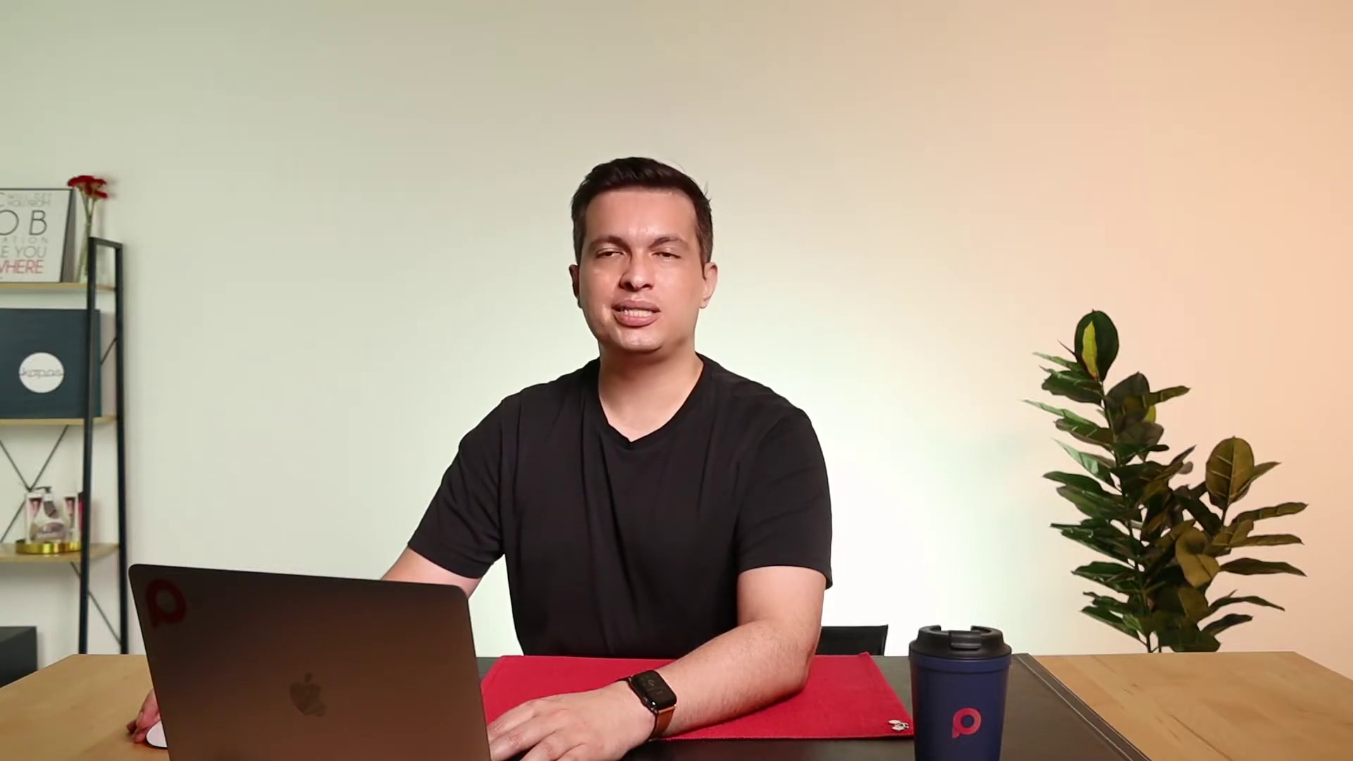
Start adding variations to the created product, using Color General as the feature that generates them
left_click(435, 198)
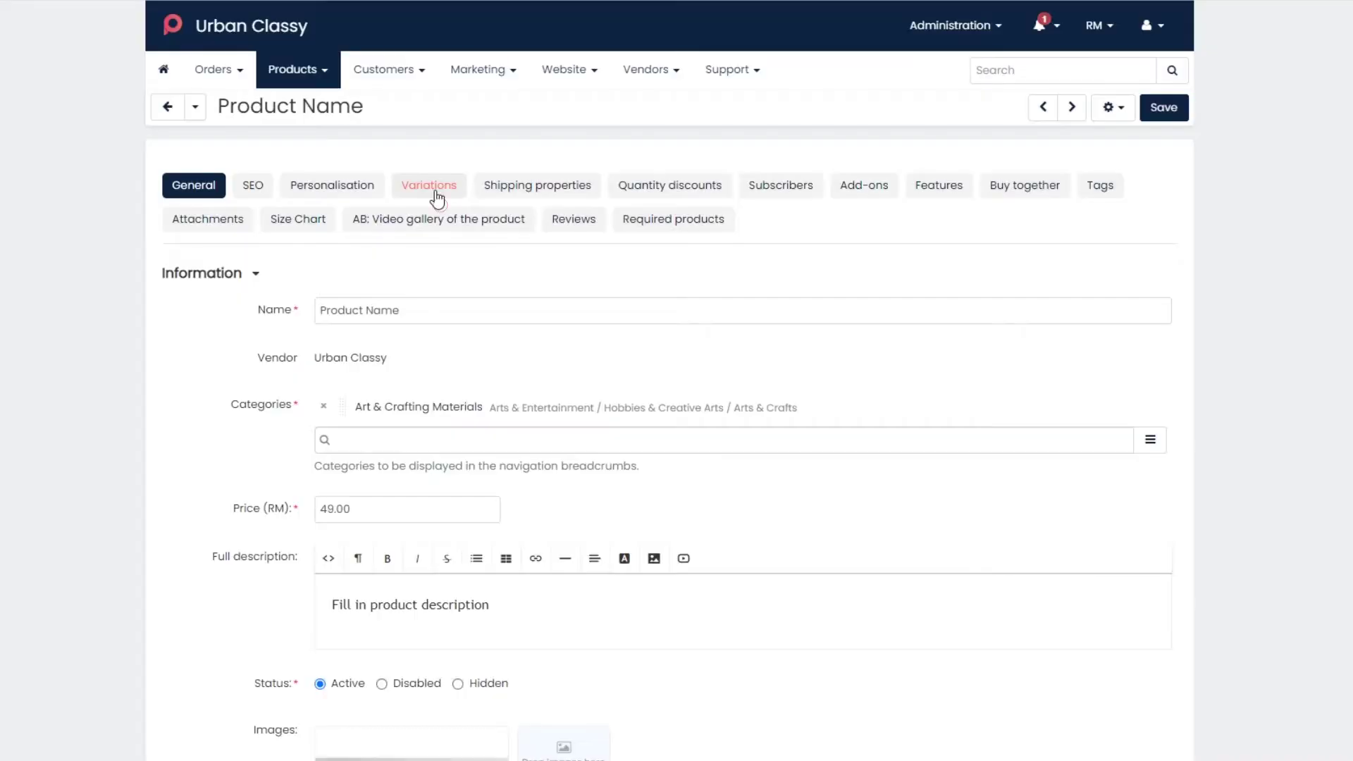
left_click(434, 198)
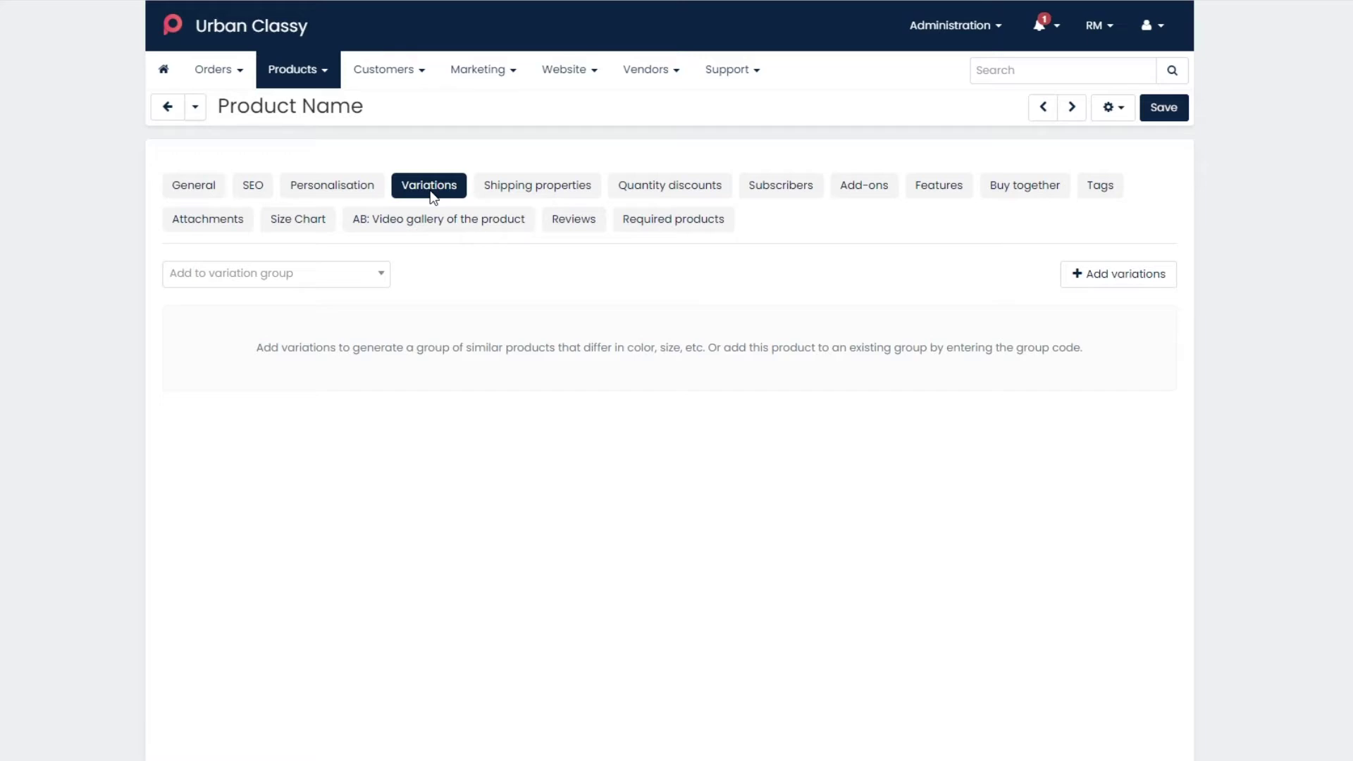
left_click(1117, 288)
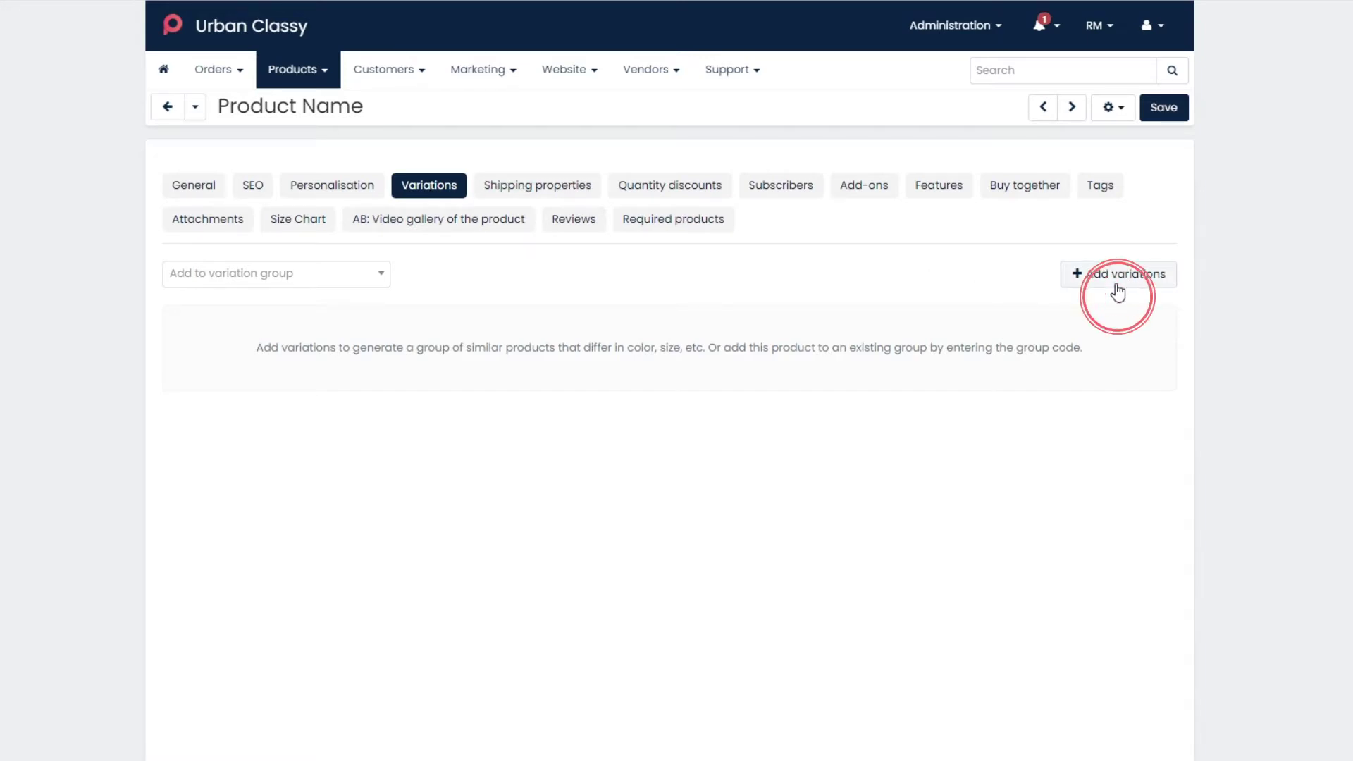
left_click(1118, 289)
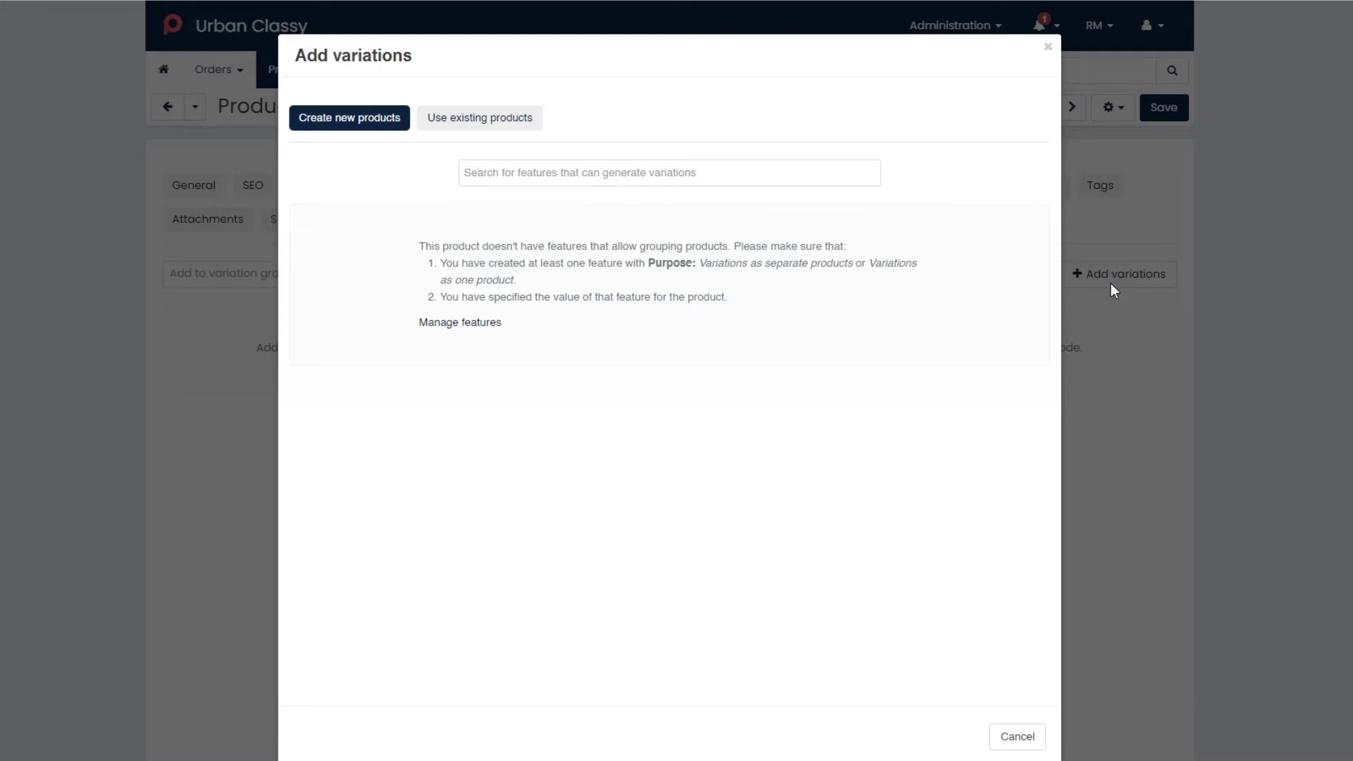
left_click(470, 176)
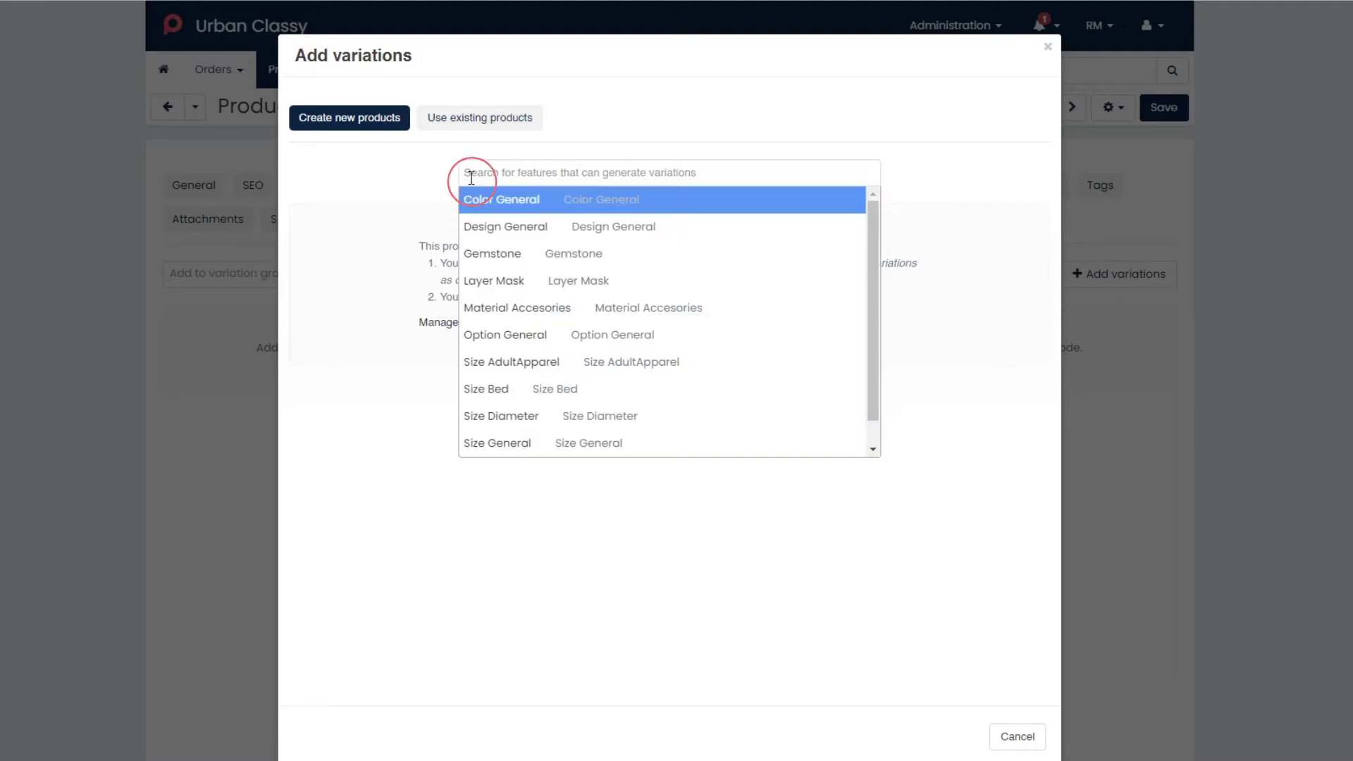
left_click(471, 176)
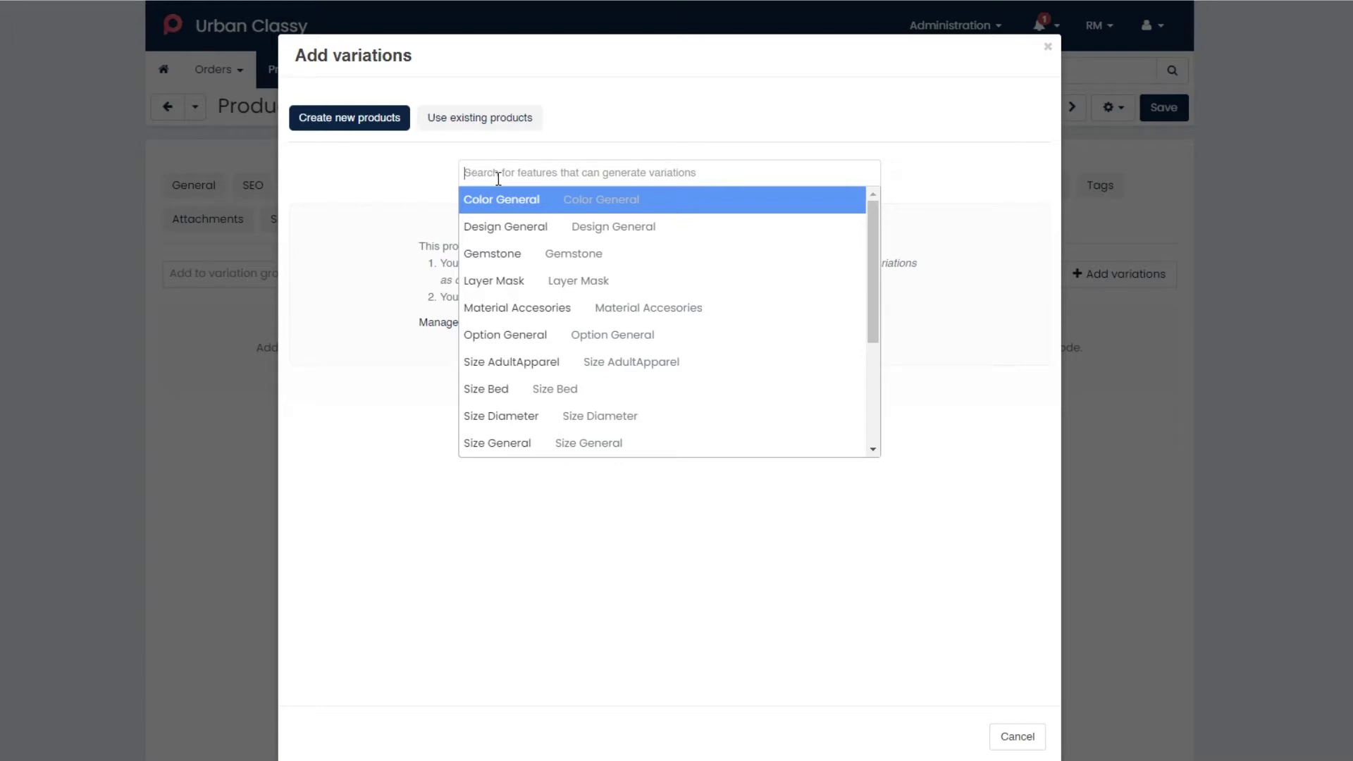
left_click(660, 203)
left_click(661, 203)
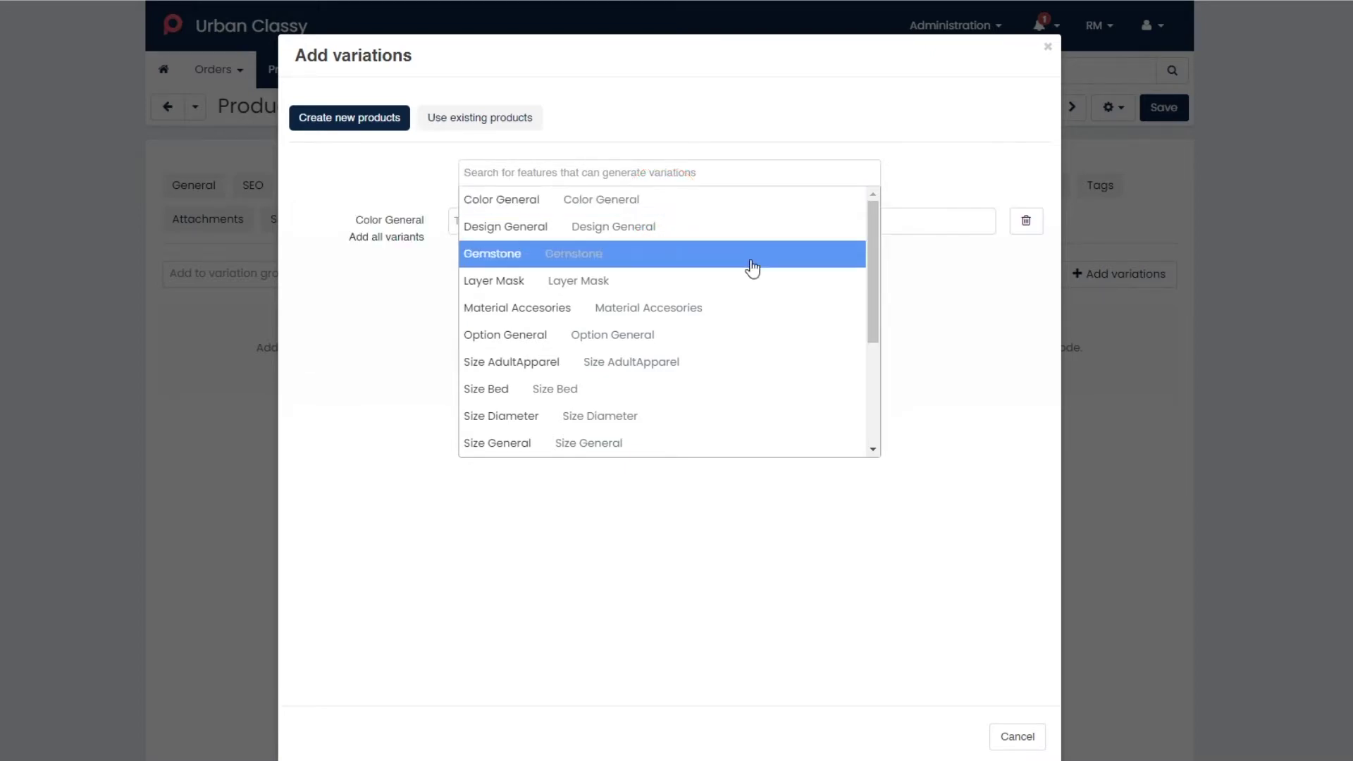
Choose blue, Green and Red as the Color General variants and create the three variations
left_click(460, 227)
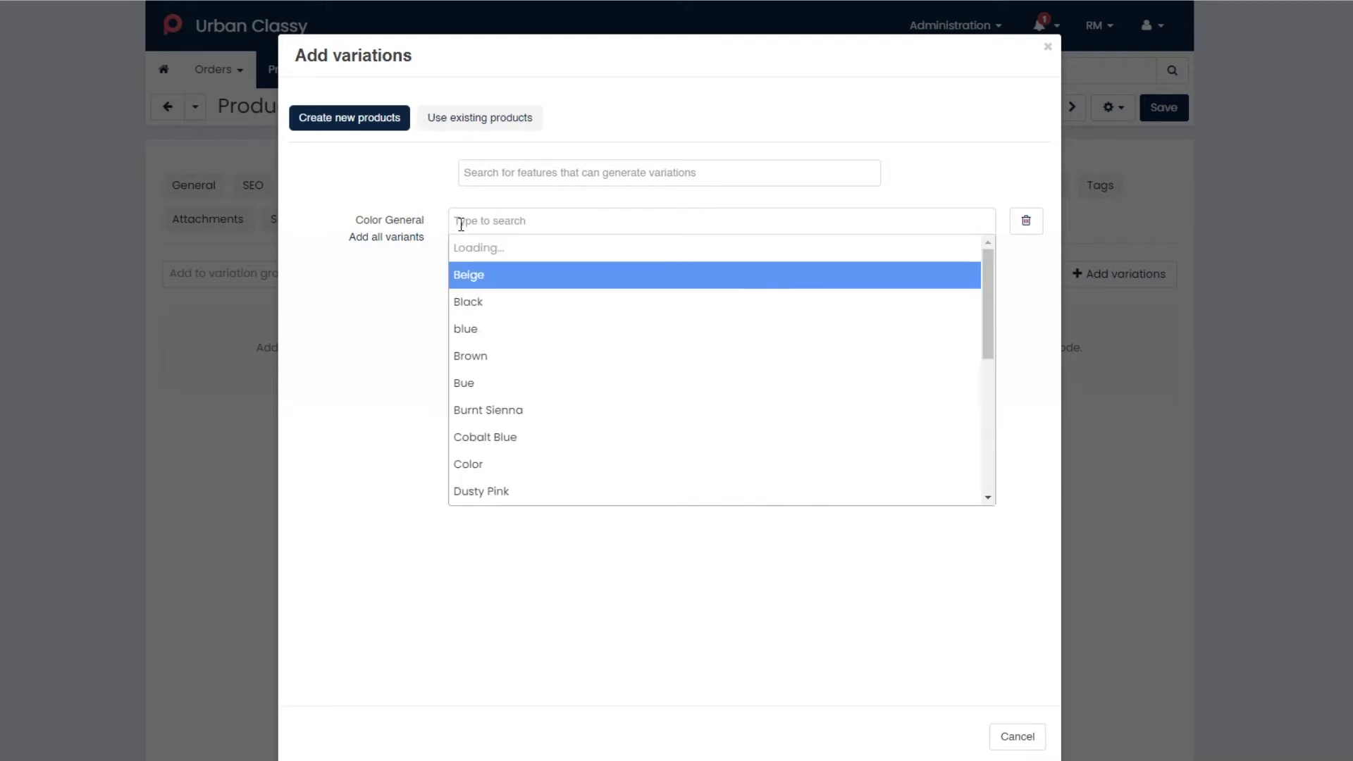
left_click(479, 308)
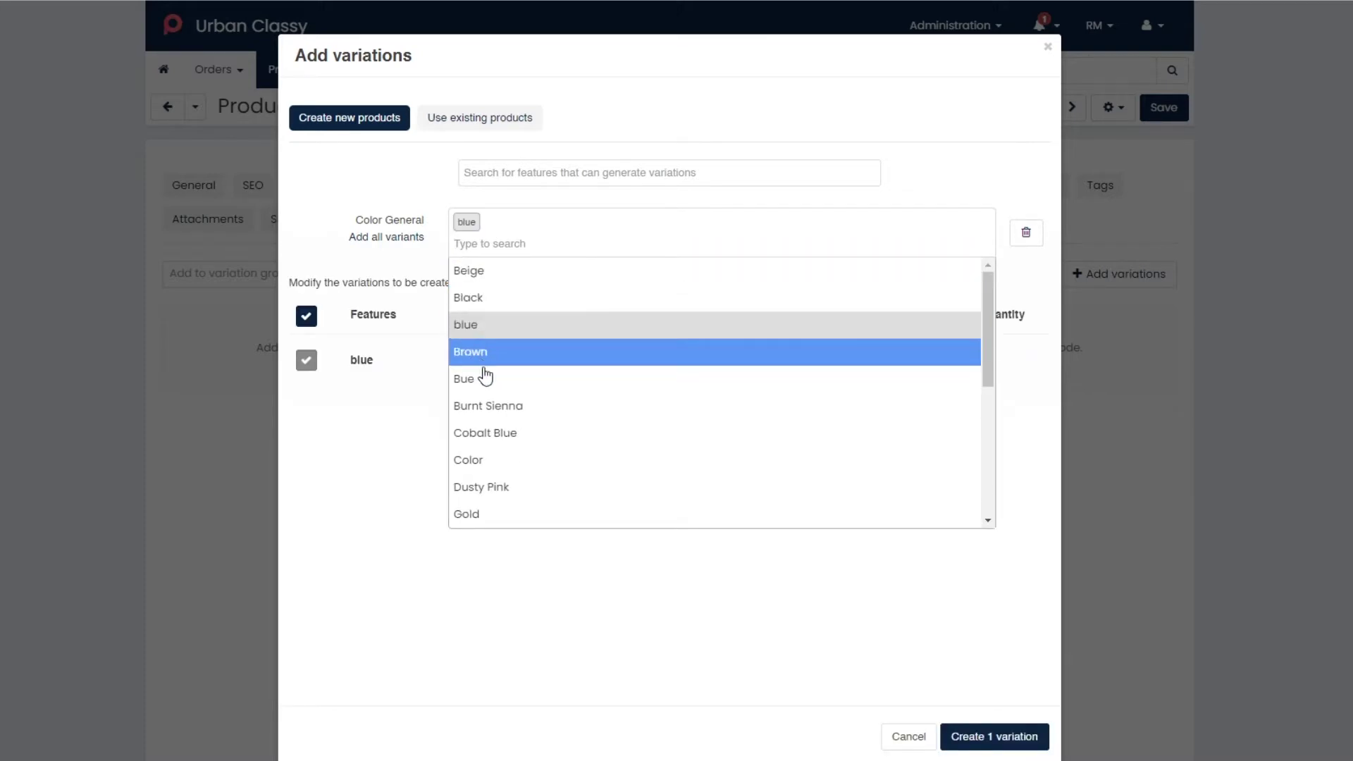
scroll(484, 395, "down", 1)
left_click(487, 465)
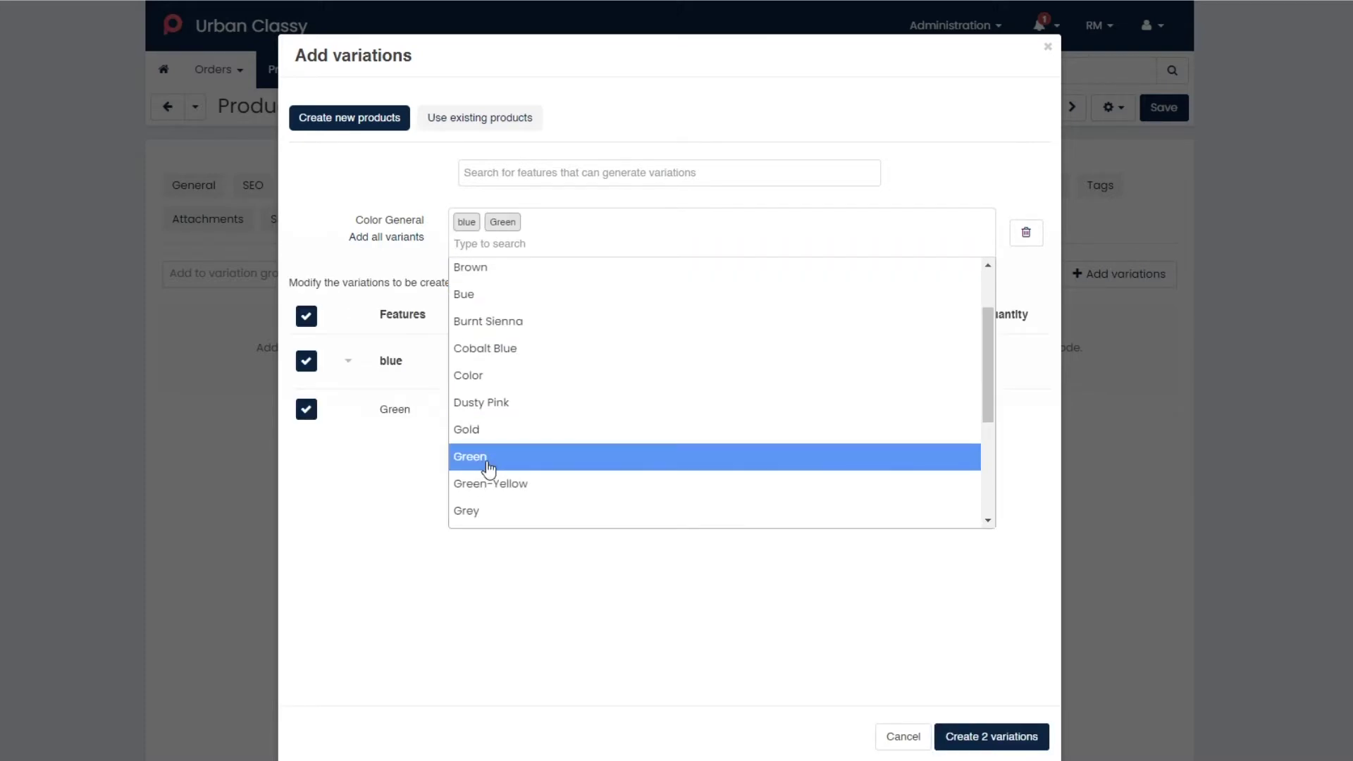
scroll(489, 458, "down", 5)
left_click(492, 416)
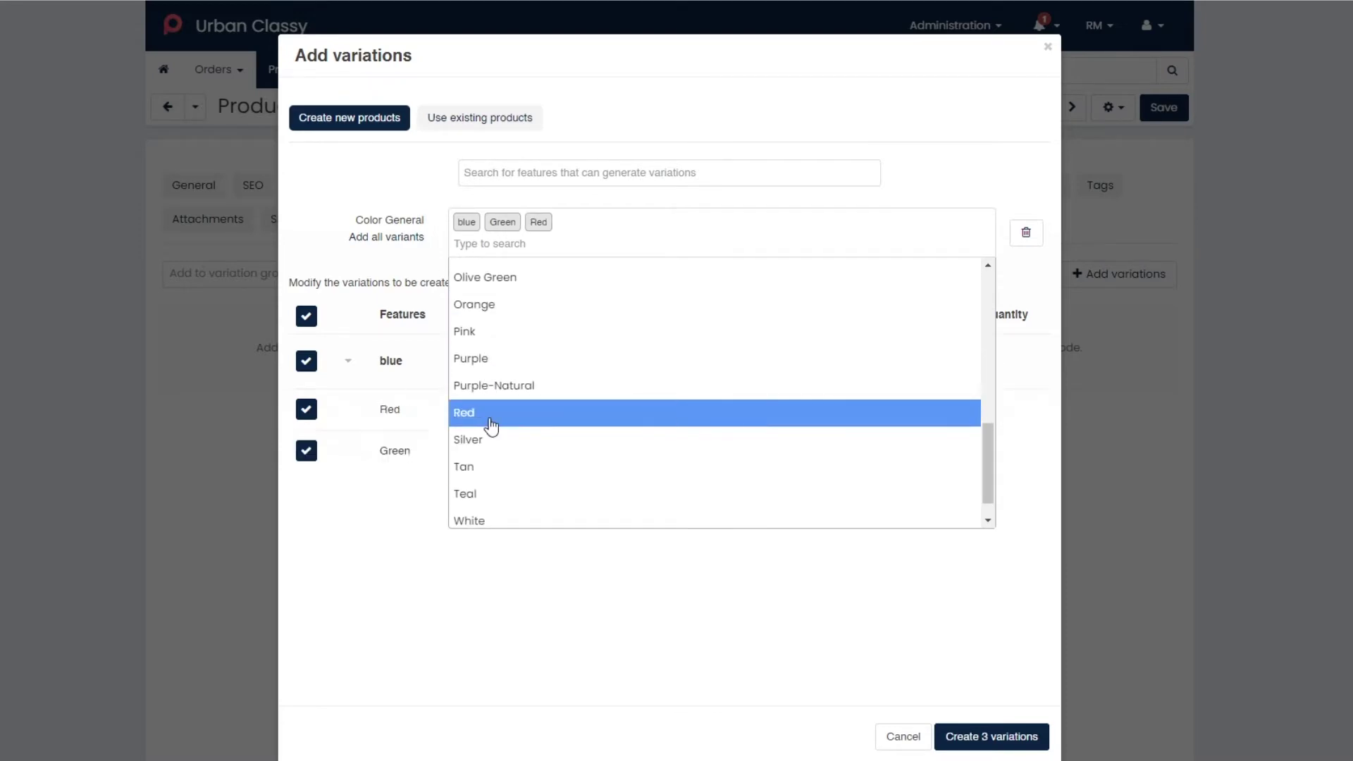
left_click(520, 589)
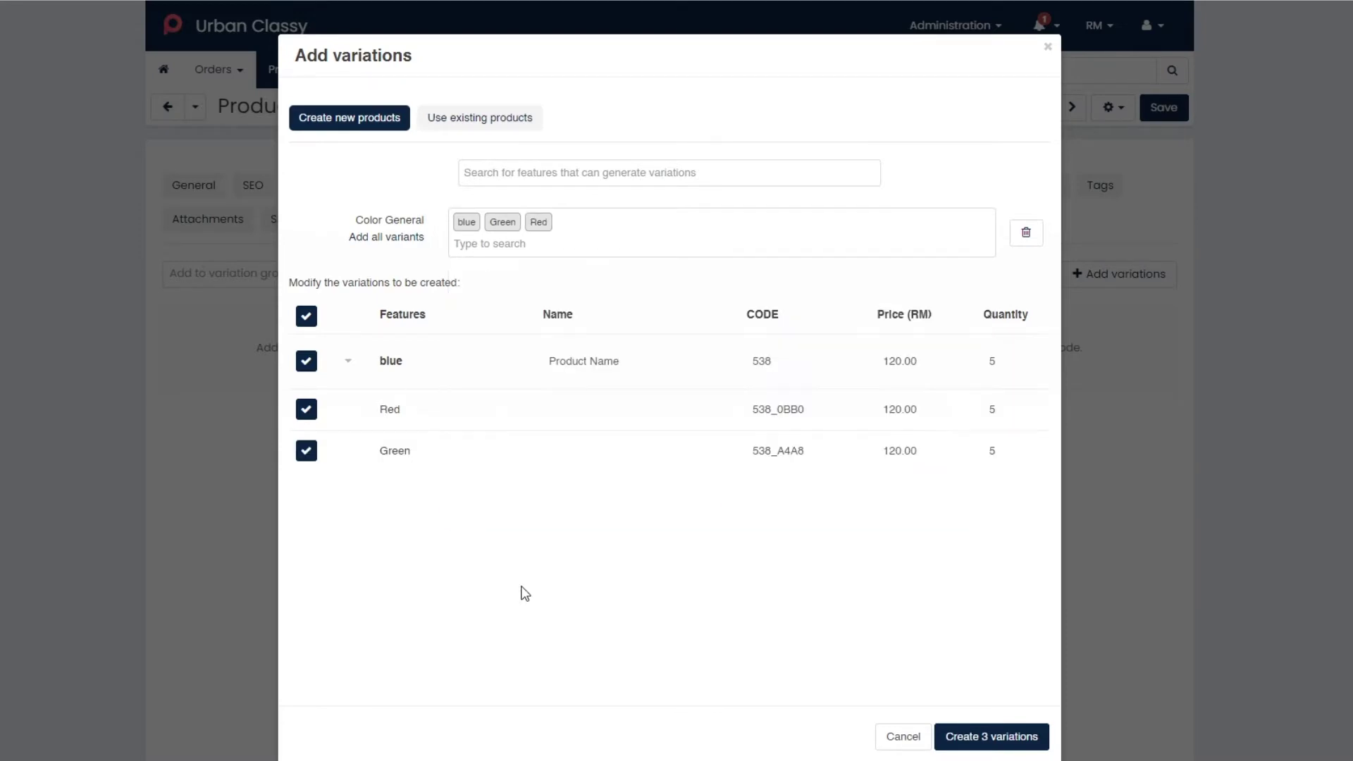
left_click(995, 746)
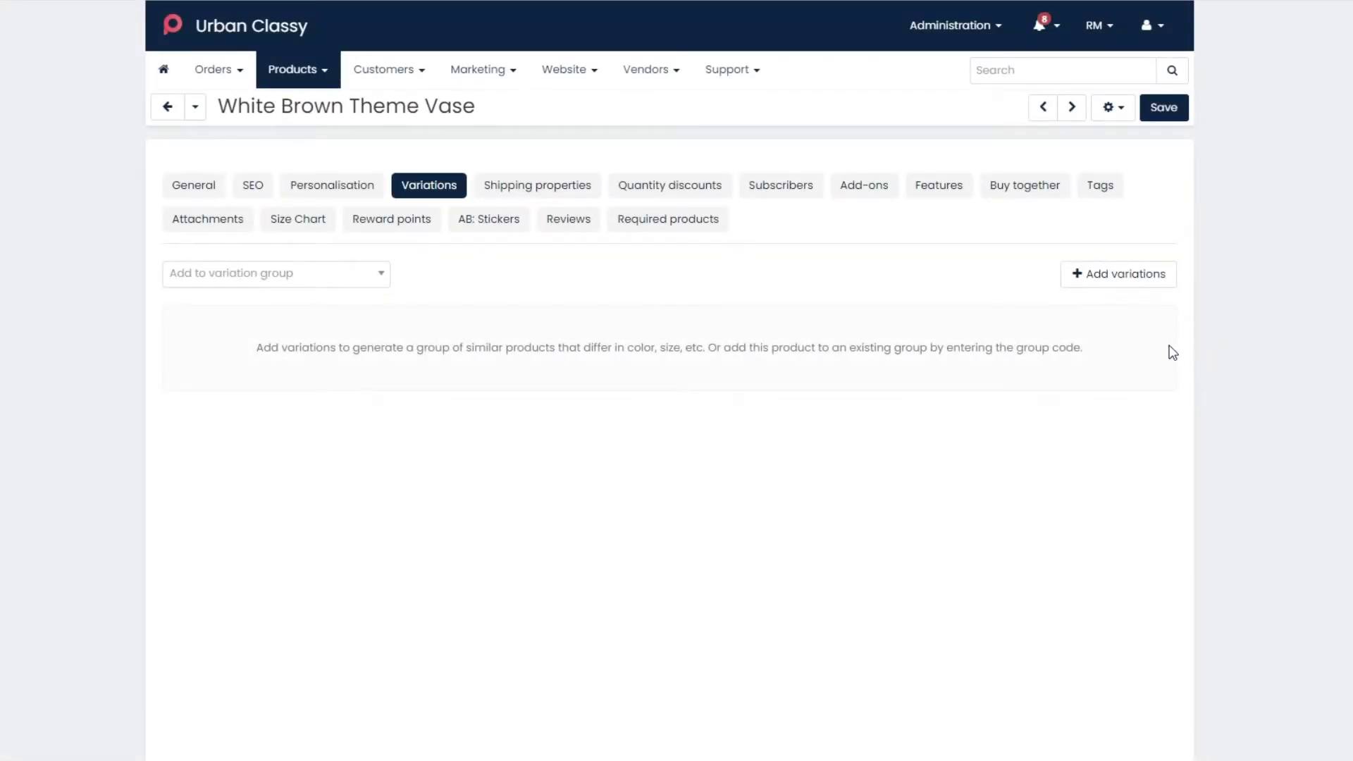
Start adding variations to the White Brown Theme Vase product with the Option General feature
left_click(1095, 281)
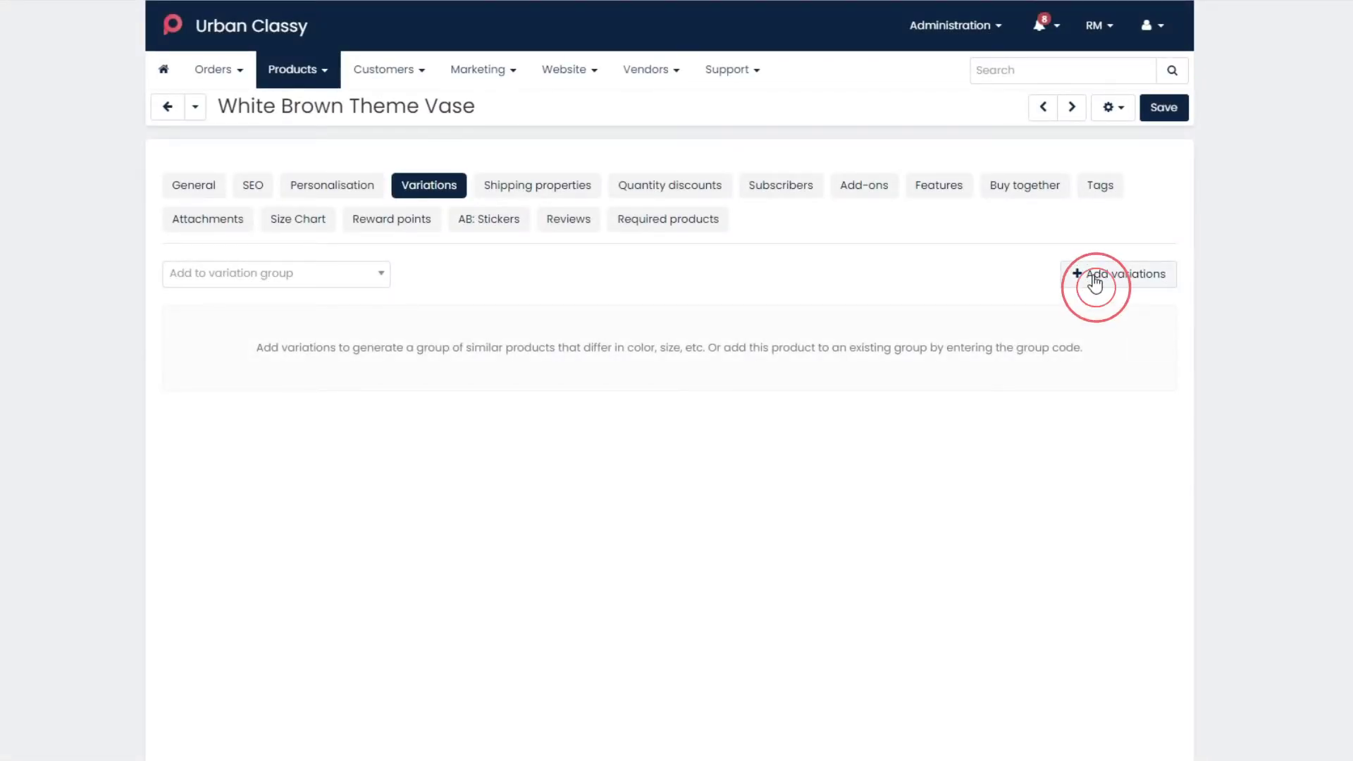
left_click(1094, 281)
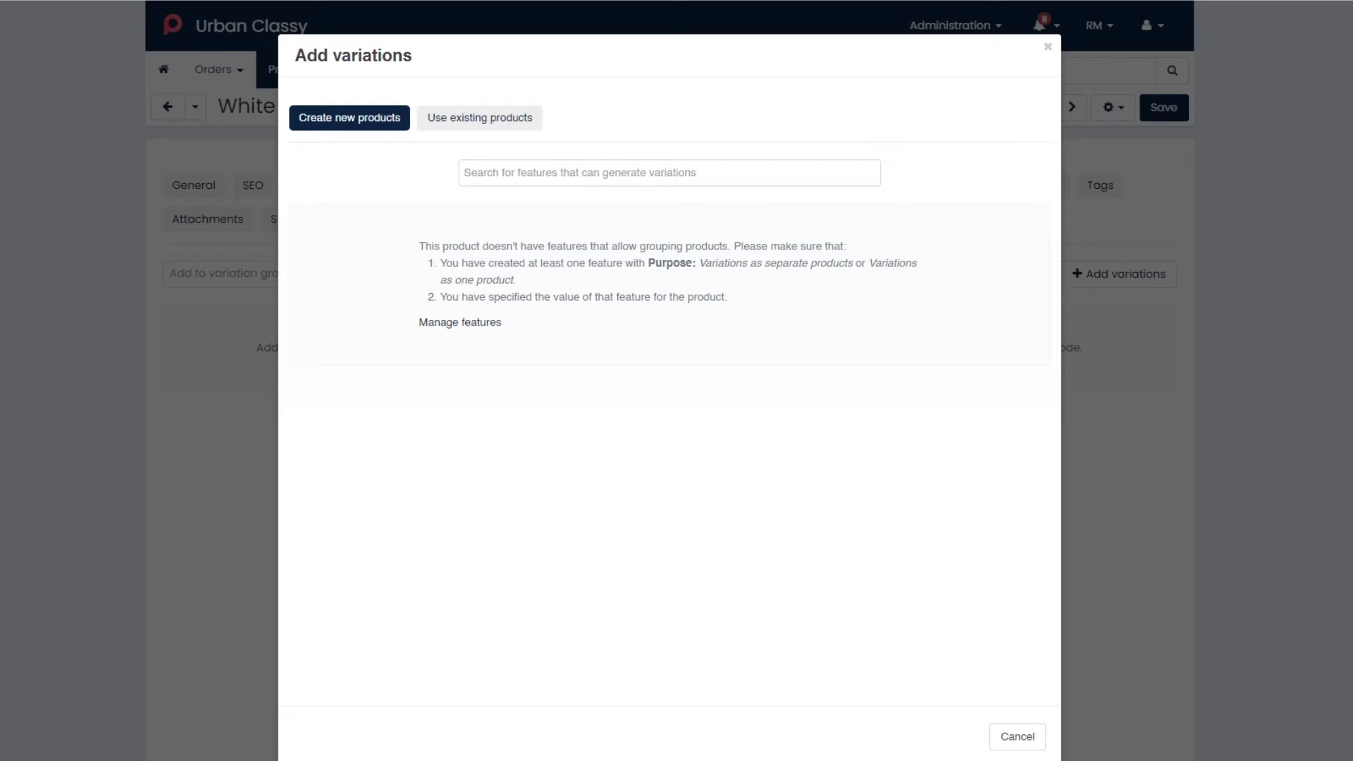
left_click(475, 178)
left_click(474, 182)
left_click(632, 344)
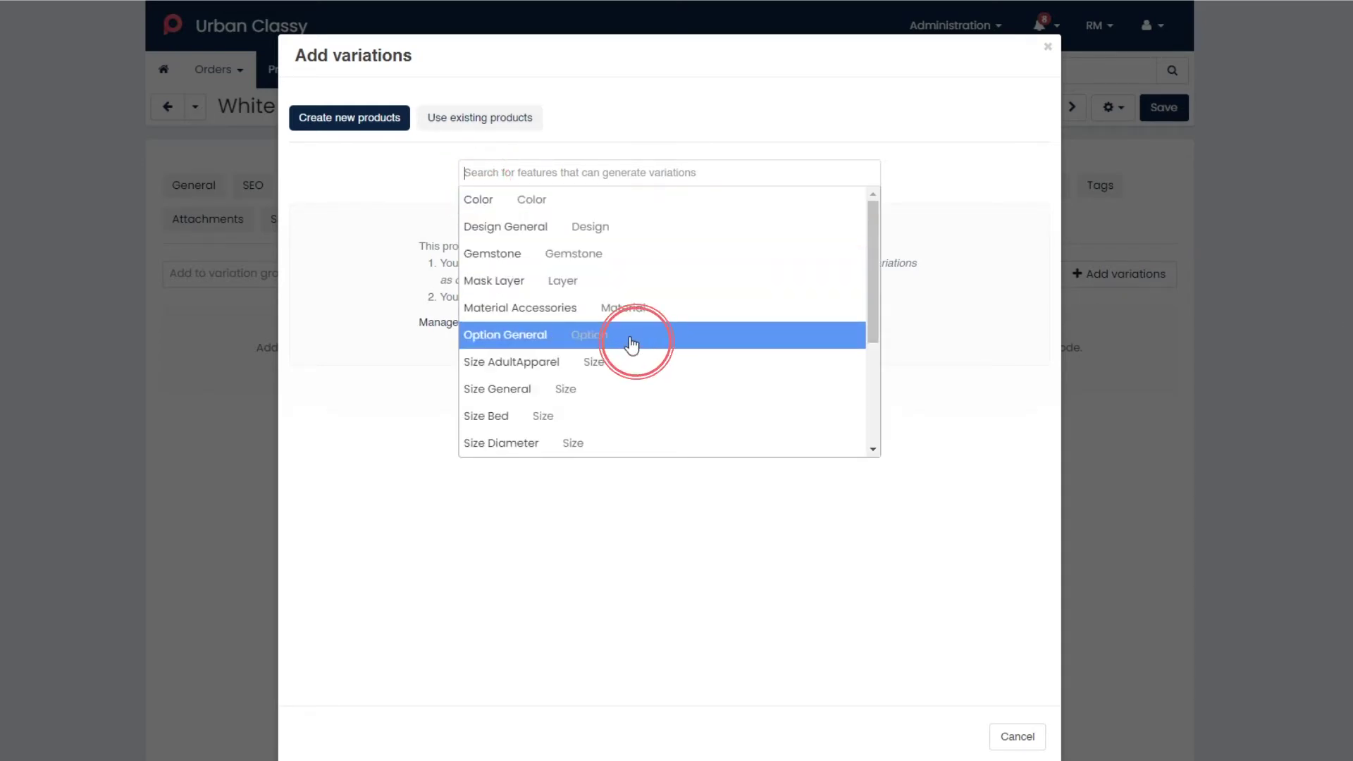
left_click(629, 345)
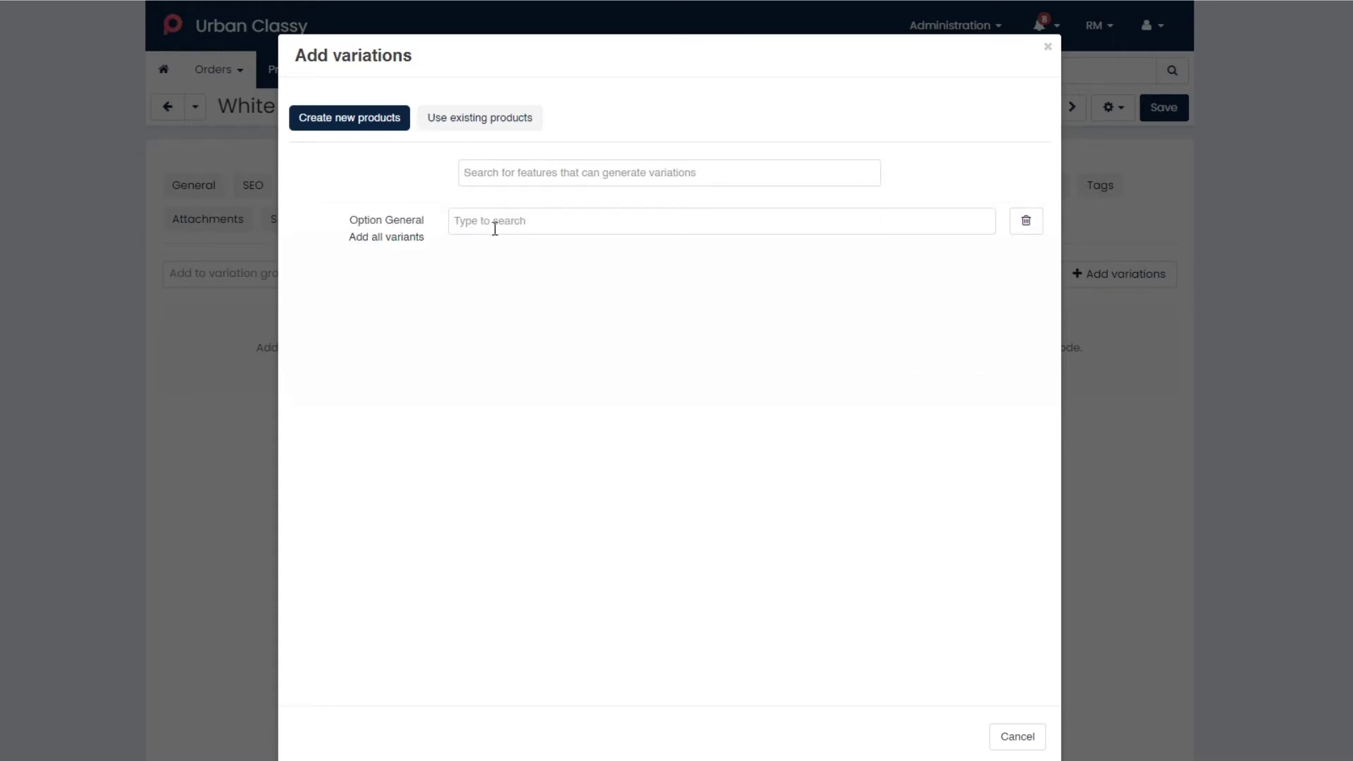
Choose Option1, Option2 and Option3 as the Option General variants for the new variations
left_click(494, 224)
left_click(507, 252)
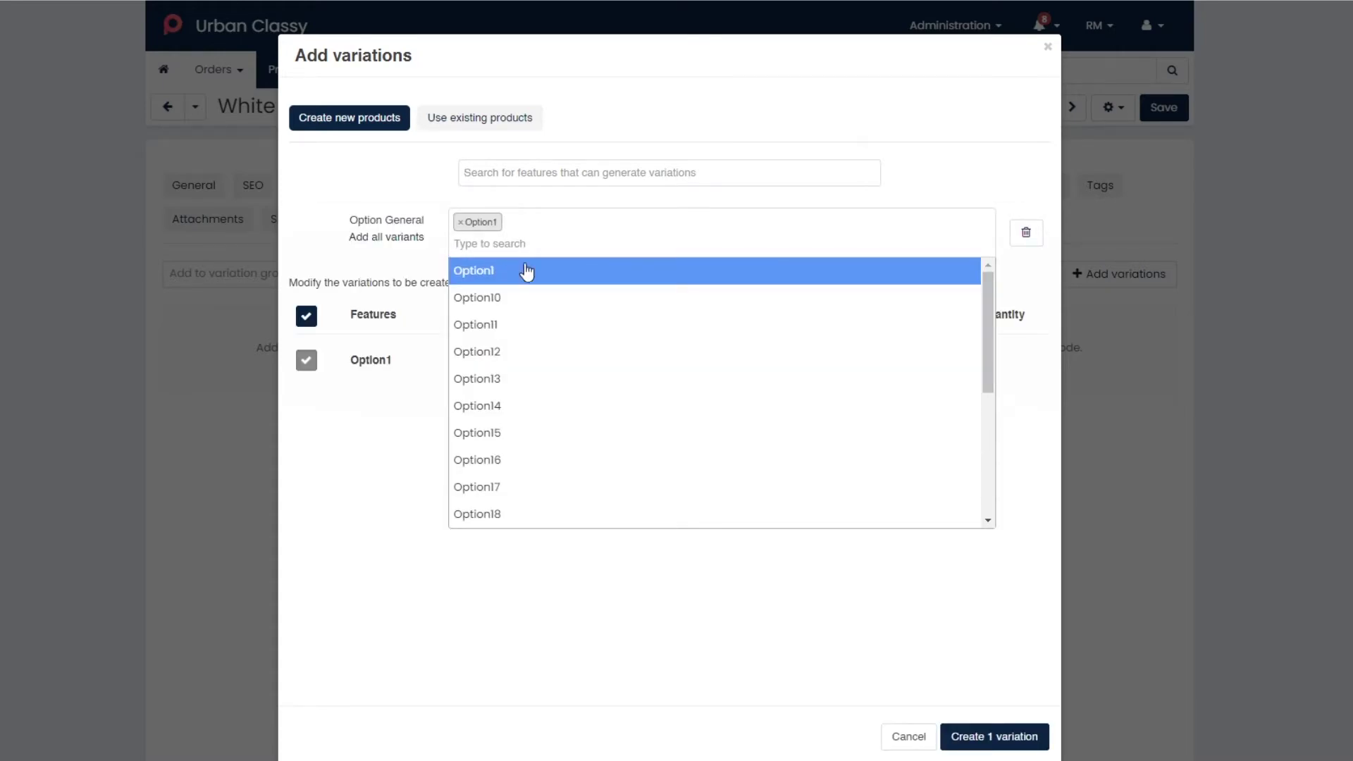
left_click_drag(986, 298, 985, 384)
left_click(554, 348)
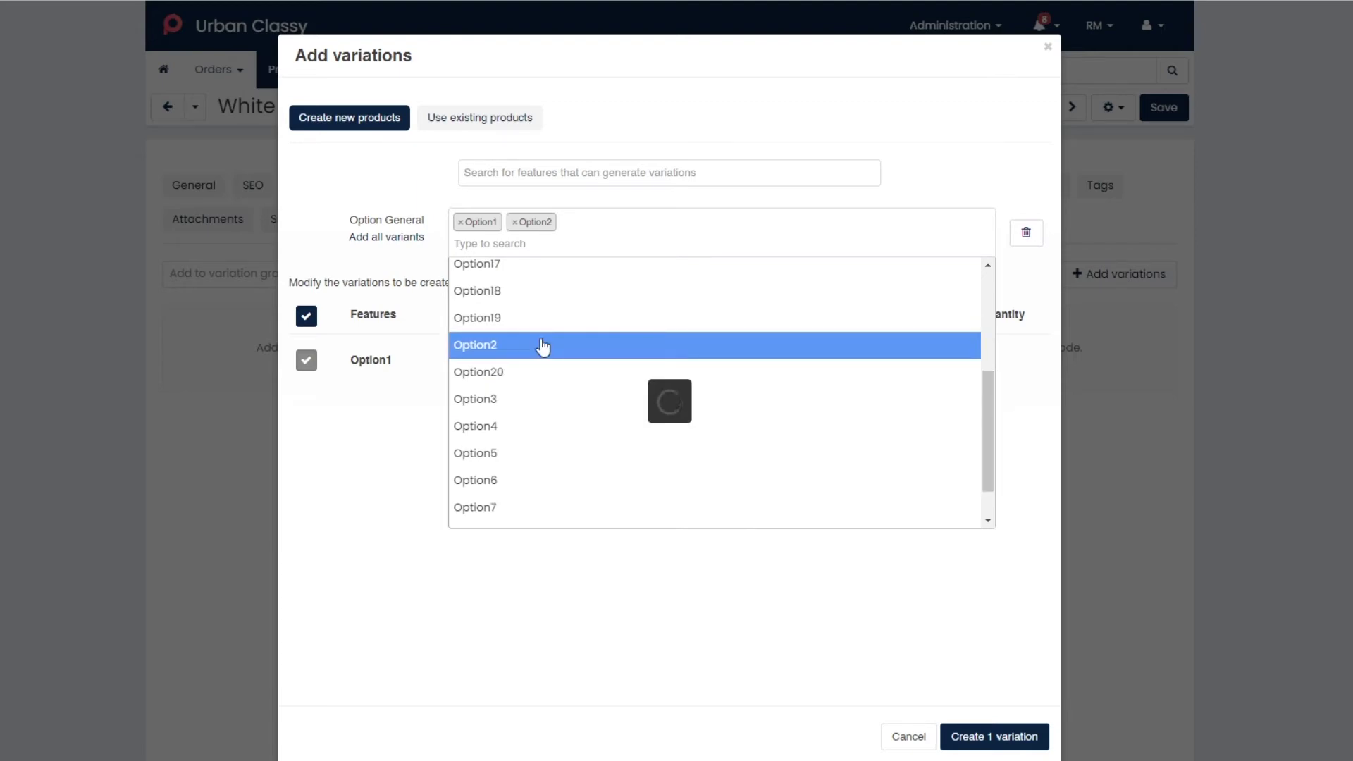
left_click(534, 399)
left_click(538, 305)
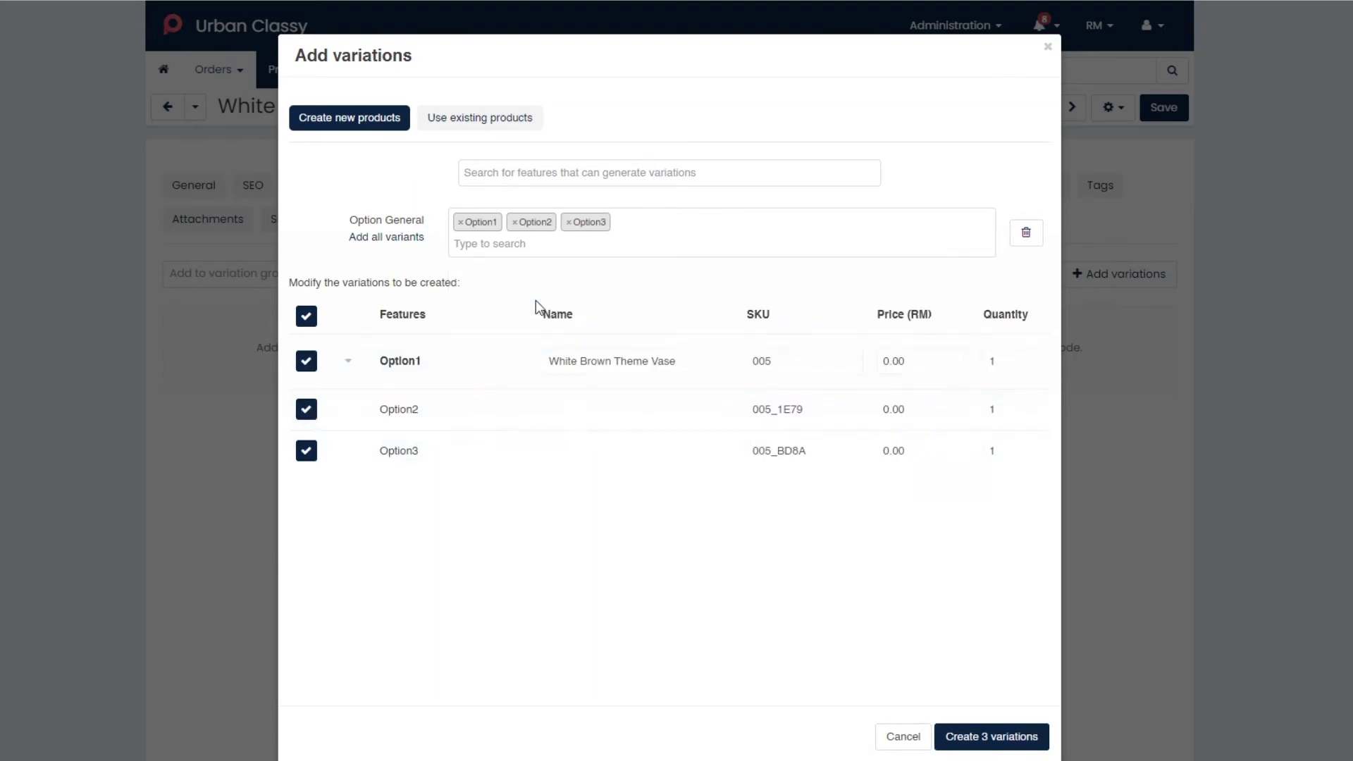
Add the Design General feature with variants Option1, Option2 and Option3, and create the nine combined variations
left_click(478, 181)
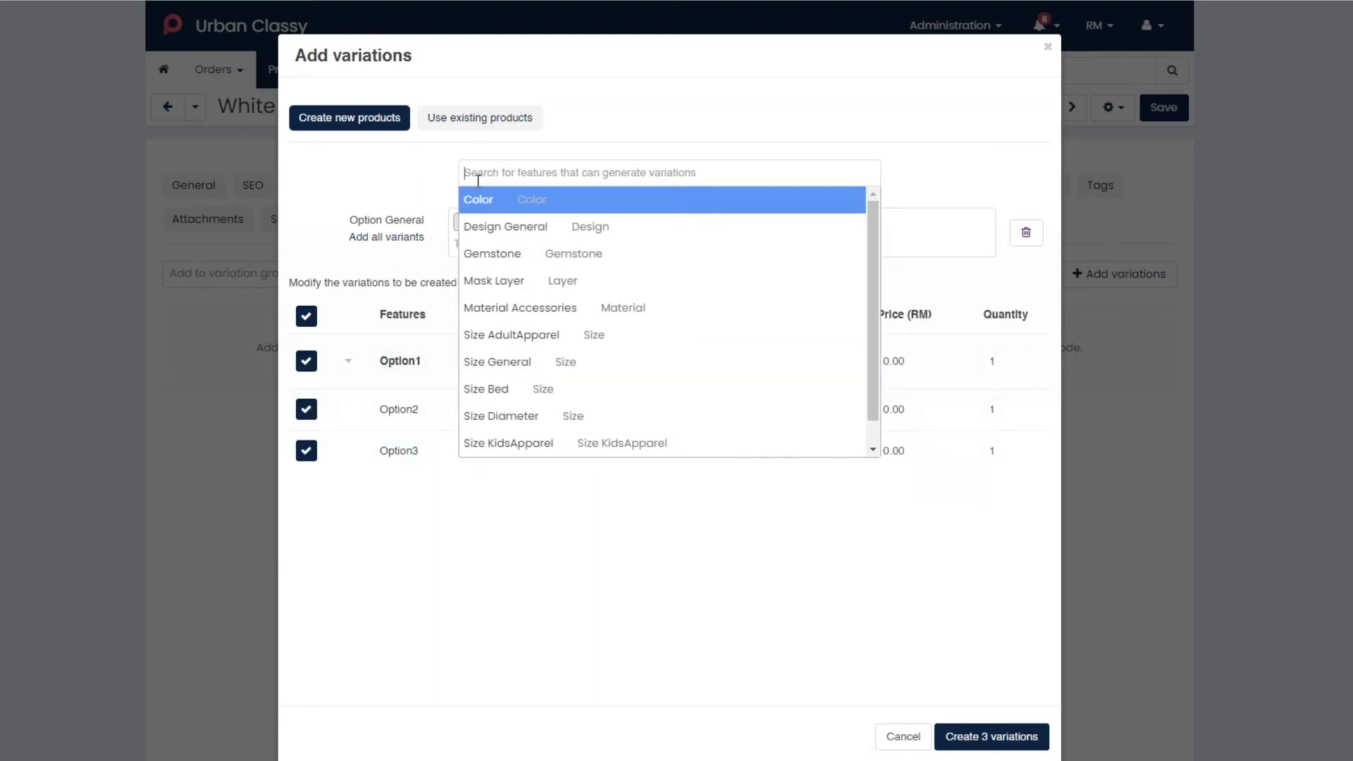
left_click(636, 236)
left_click(467, 224)
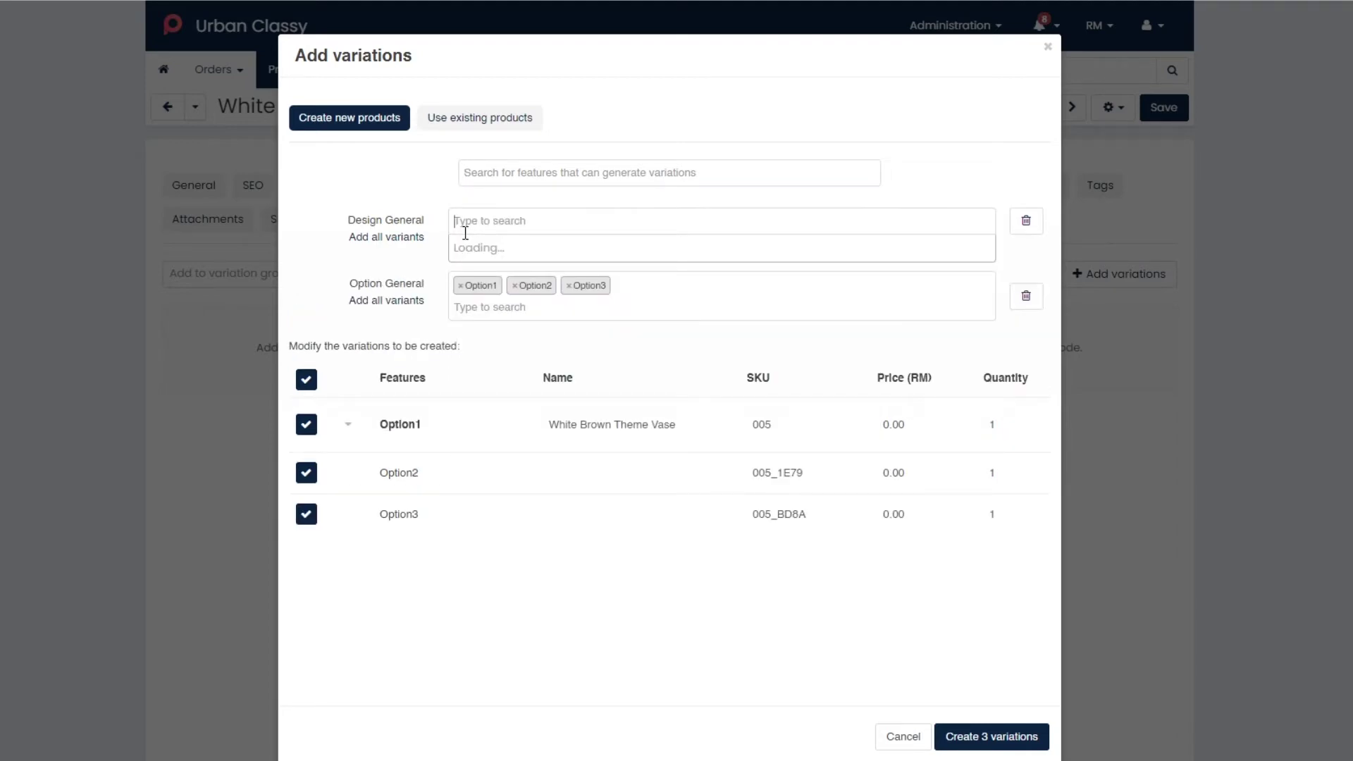
type("option1")
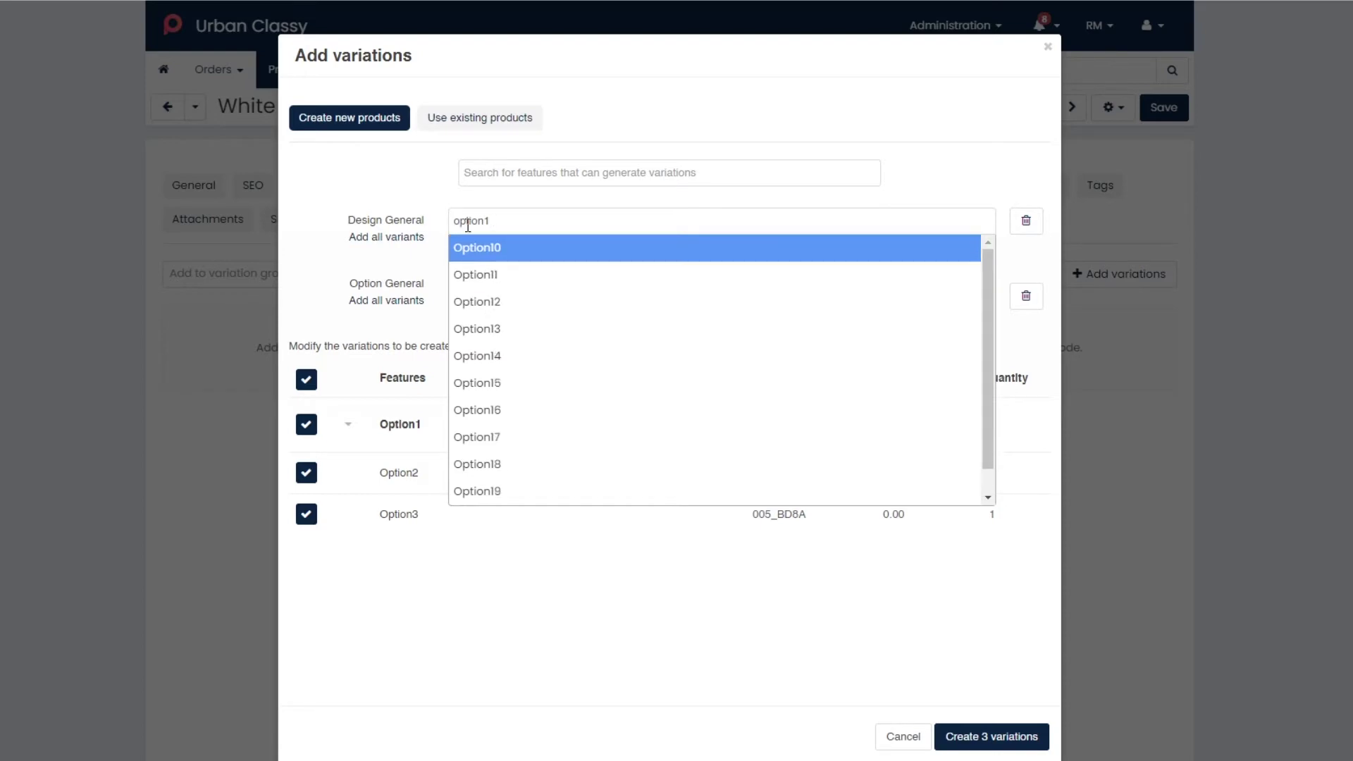
key("Return")
scroll(512, 280, "down", 4)
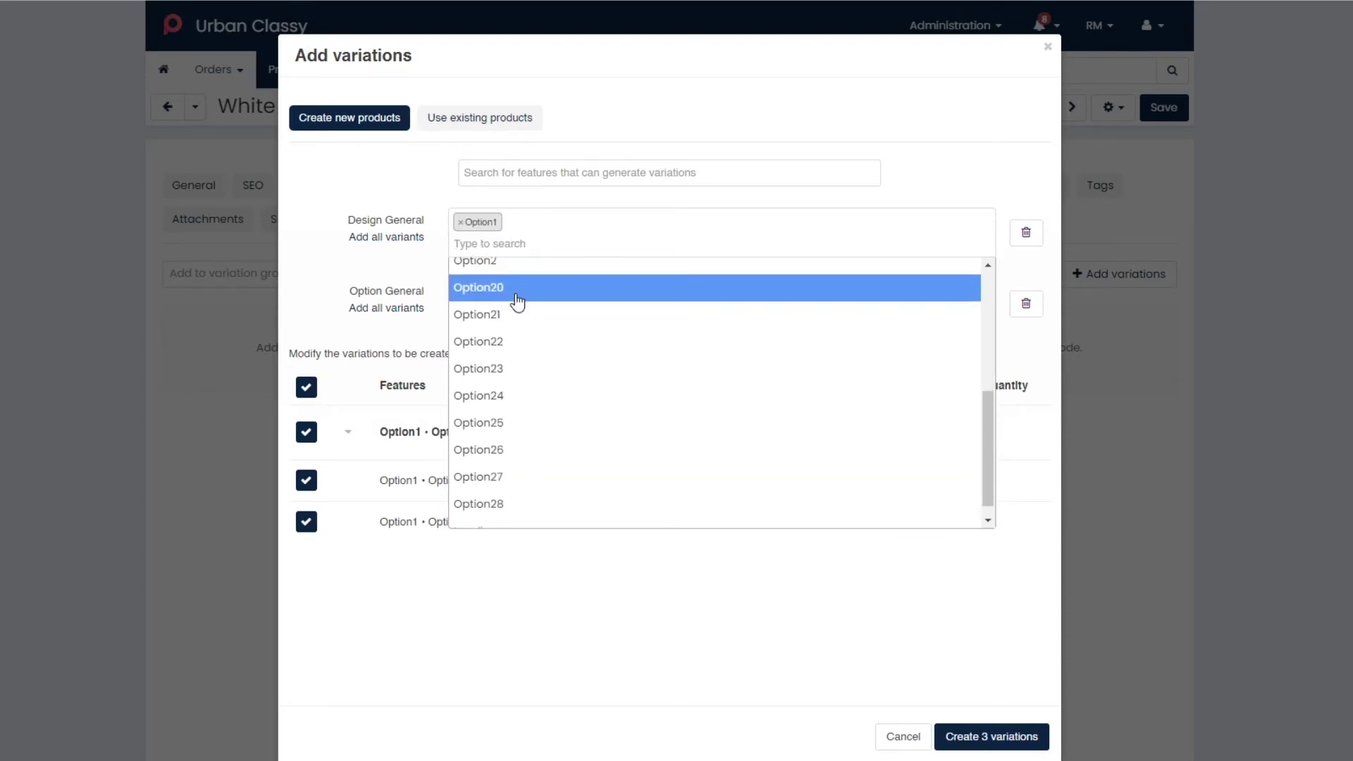
left_click(513, 266)
left_click(513, 387)
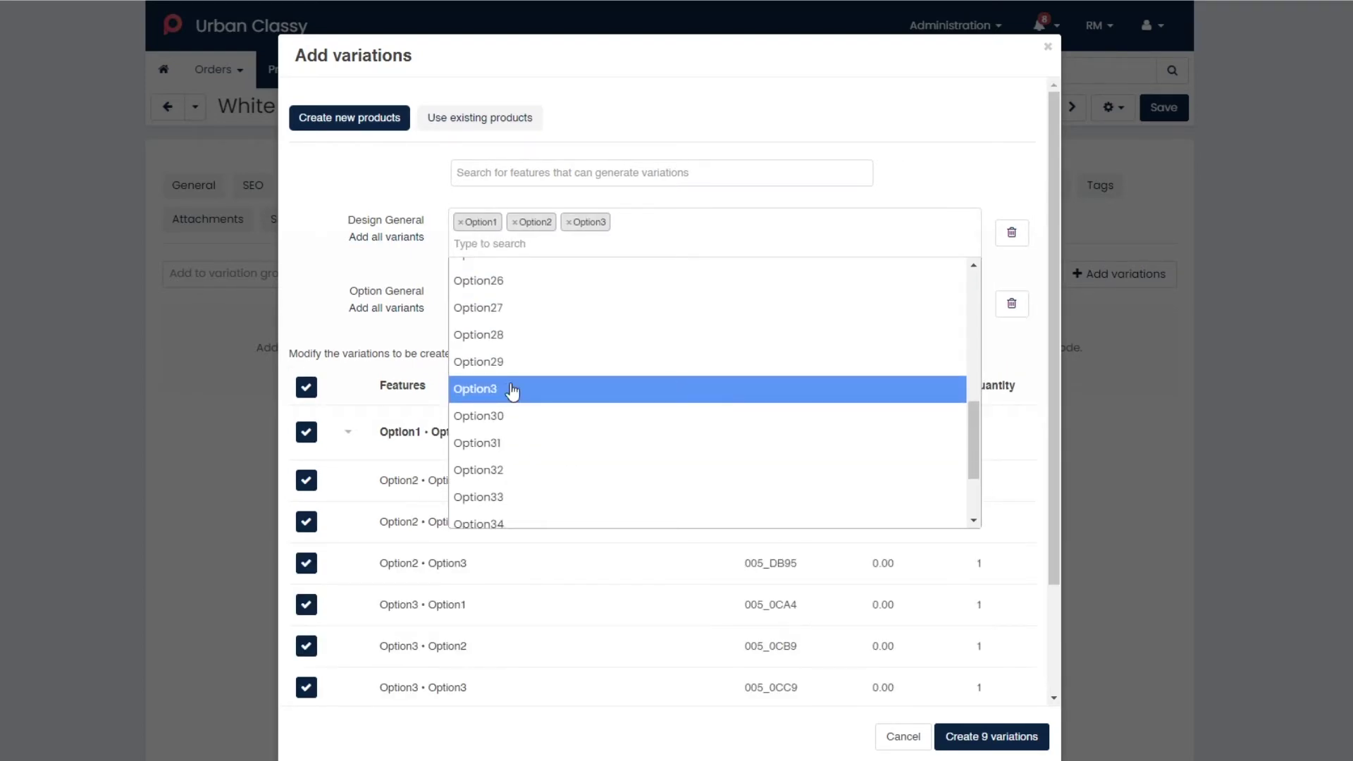
left_click(353, 276)
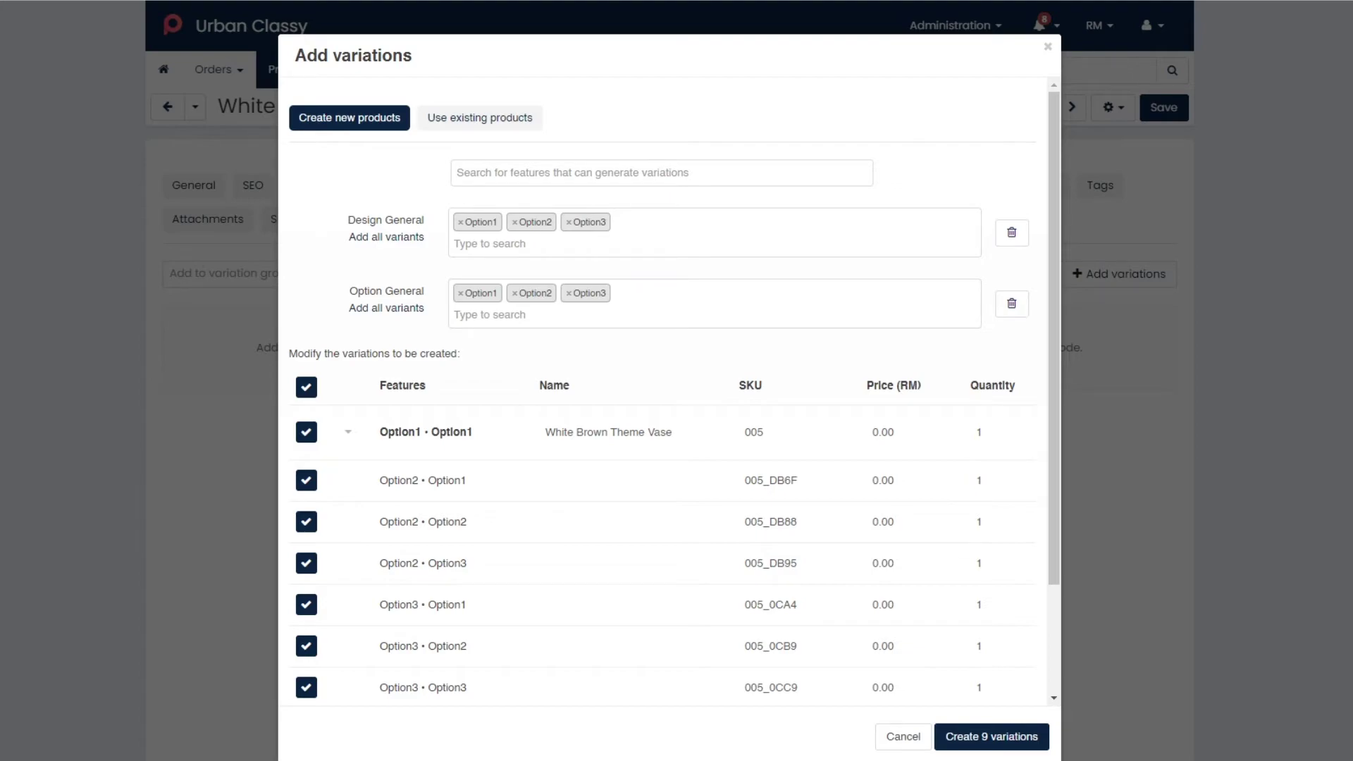
left_click(994, 747)
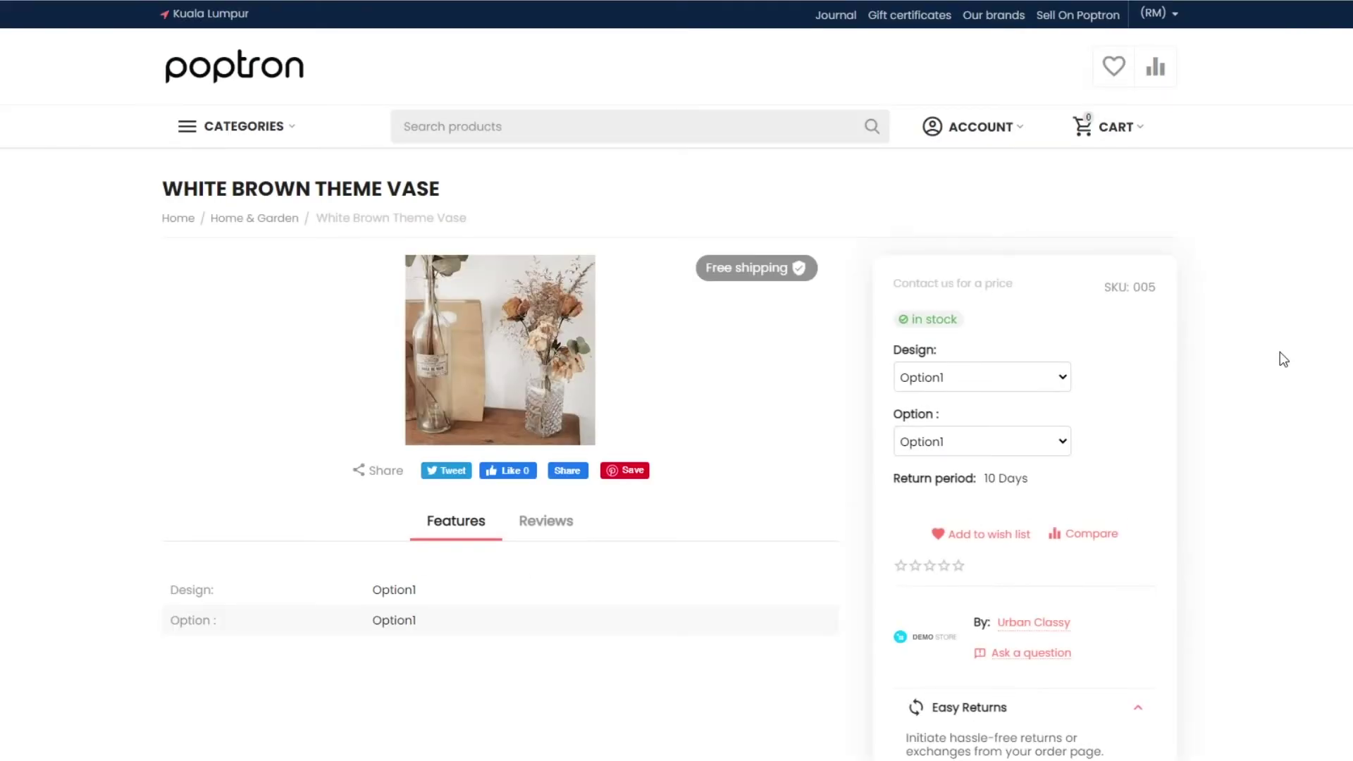
Check the Design and Option choices offered on the White Brown Theme Vase storefront page
left_click(1051, 374)
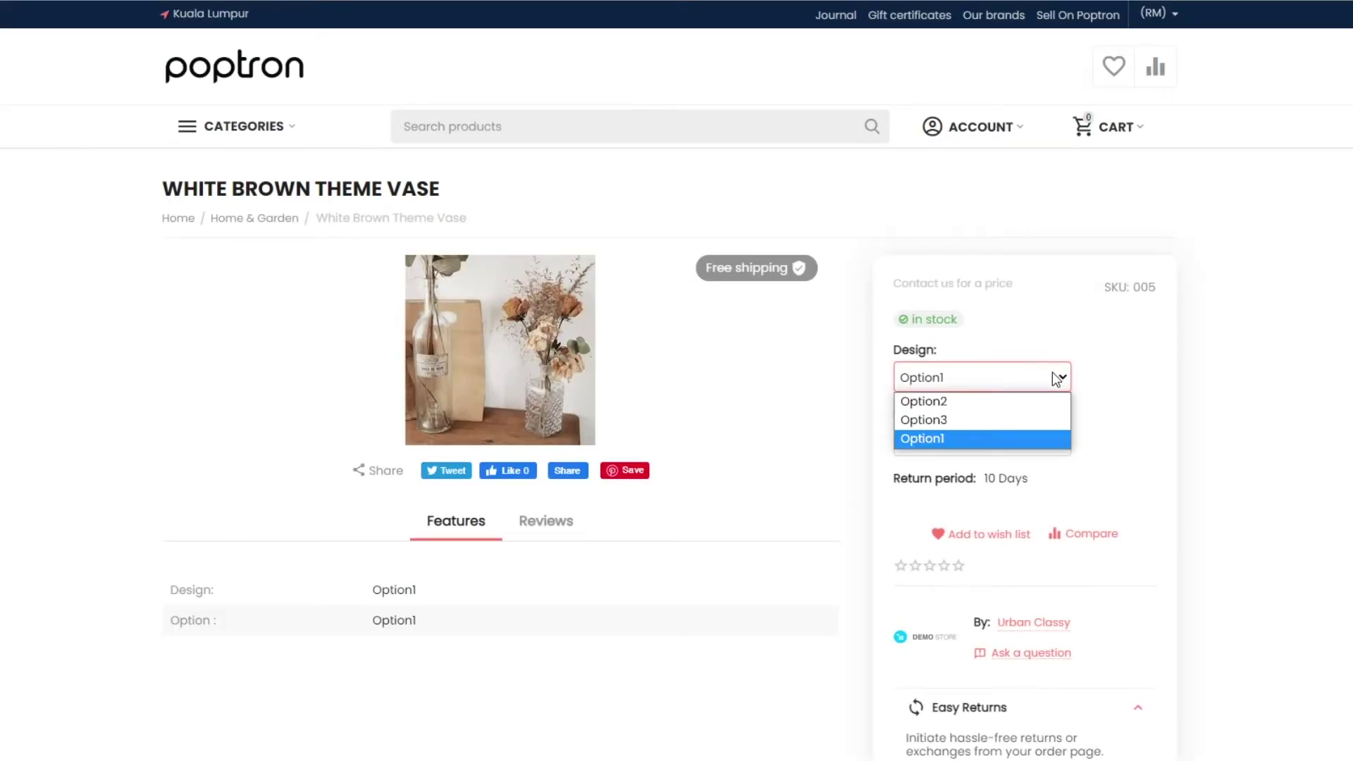
left_click(1043, 442)
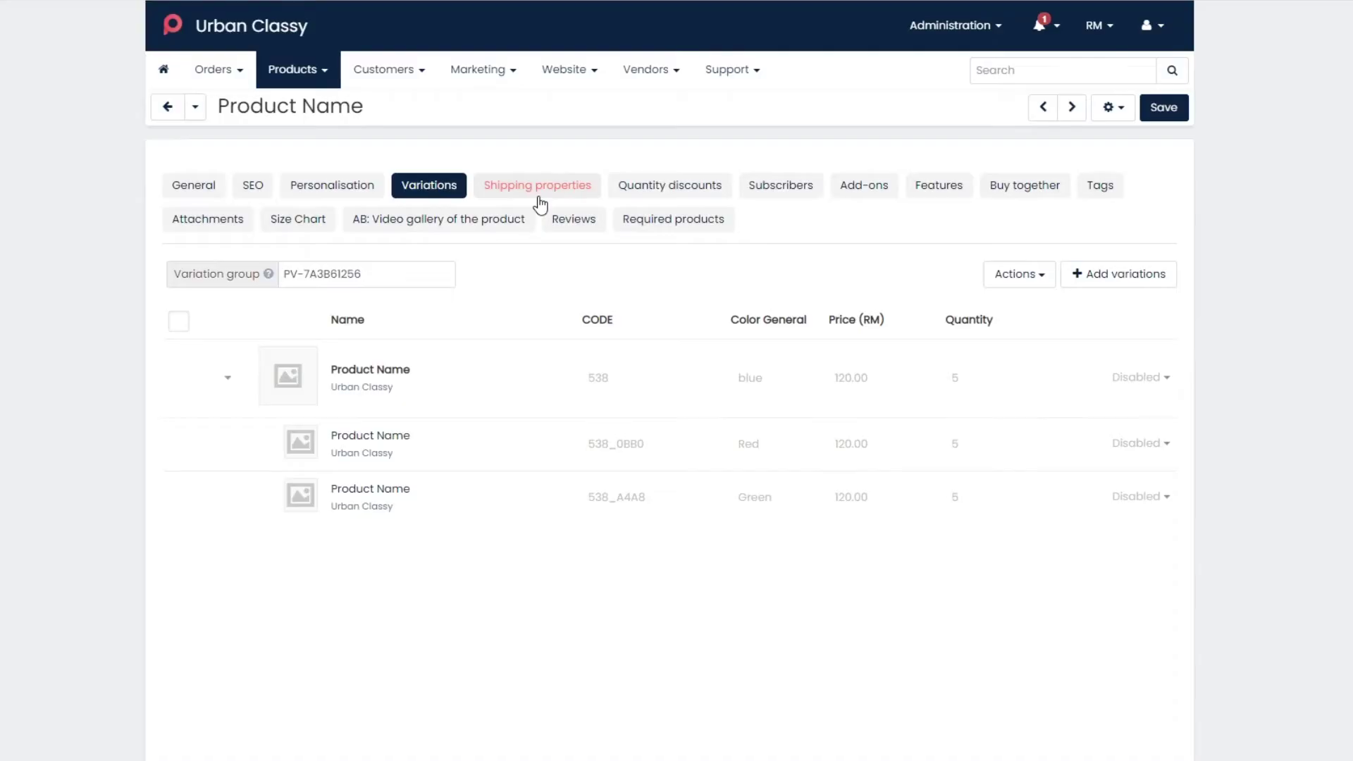
Open the shipping properties of the Product Name product and go to its weight in kilograms
left_click(539, 204)
left_click(537, 203)
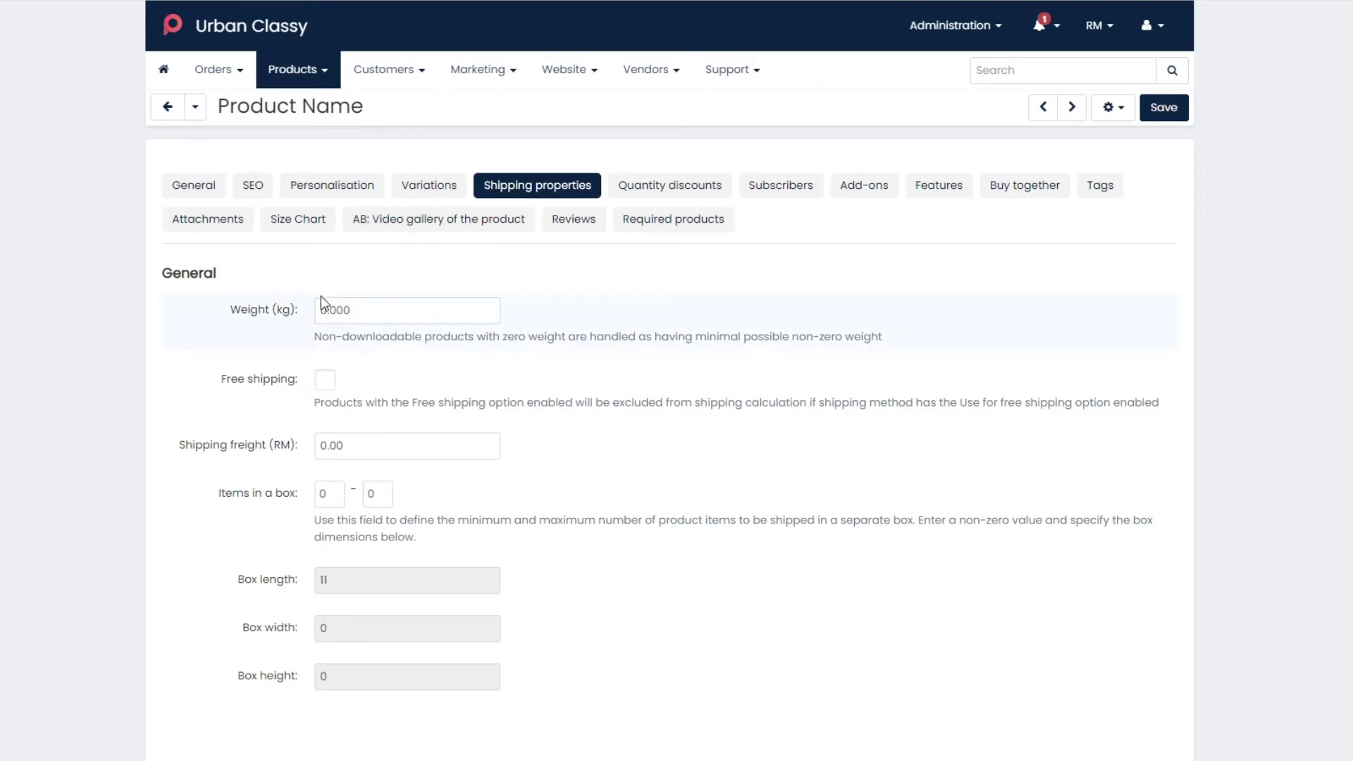
left_click(324, 317)
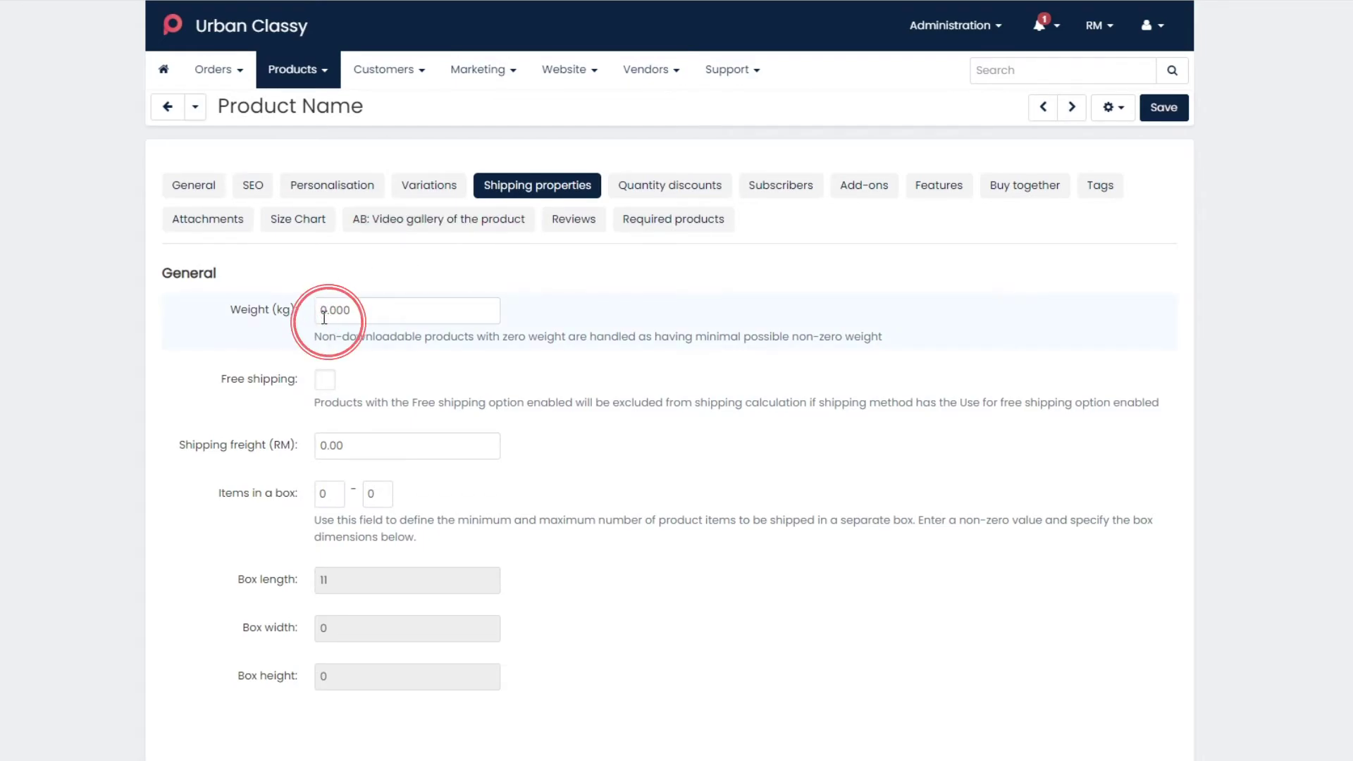
left_click(325, 318)
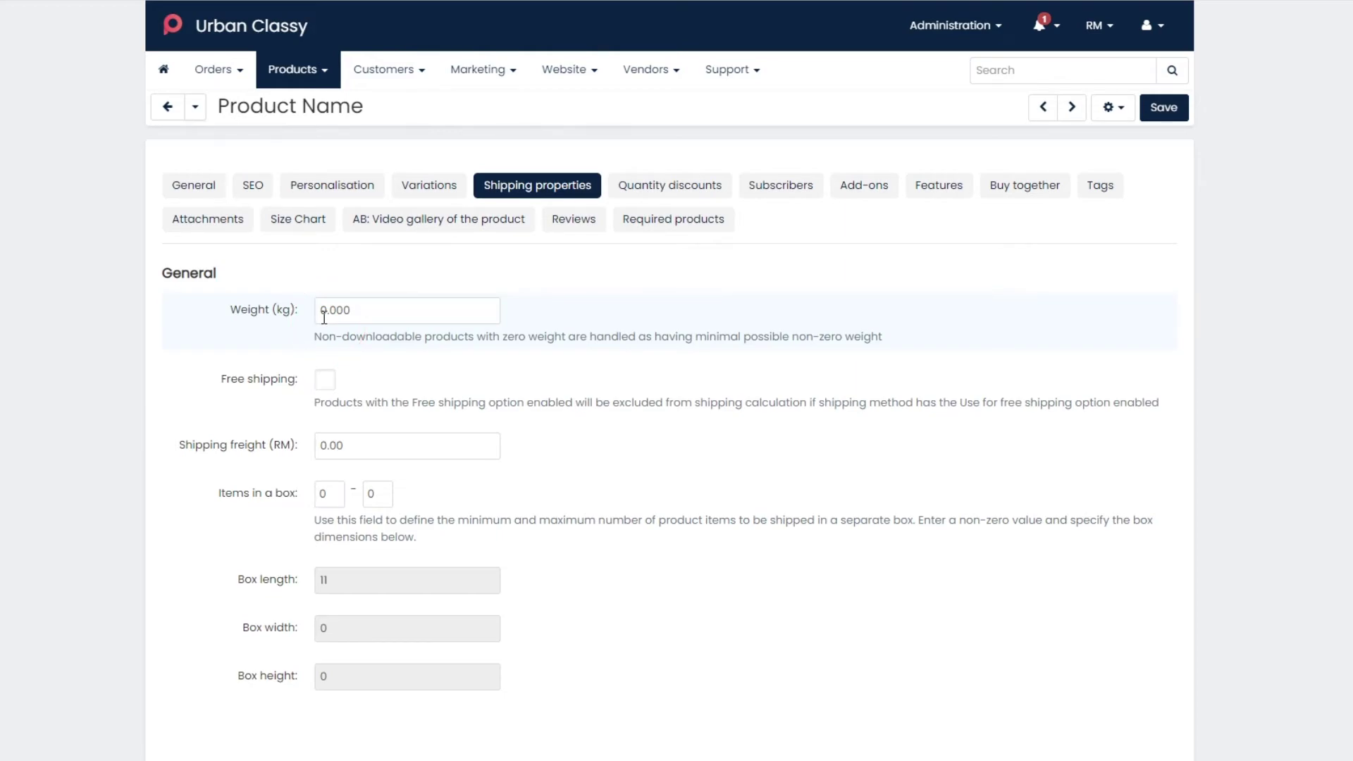
Enable free shipping for the product and open its shipping freight amount for editing
left_click(329, 390)
left_click(329, 390)
left_click(325, 455)
left_click(325, 455)
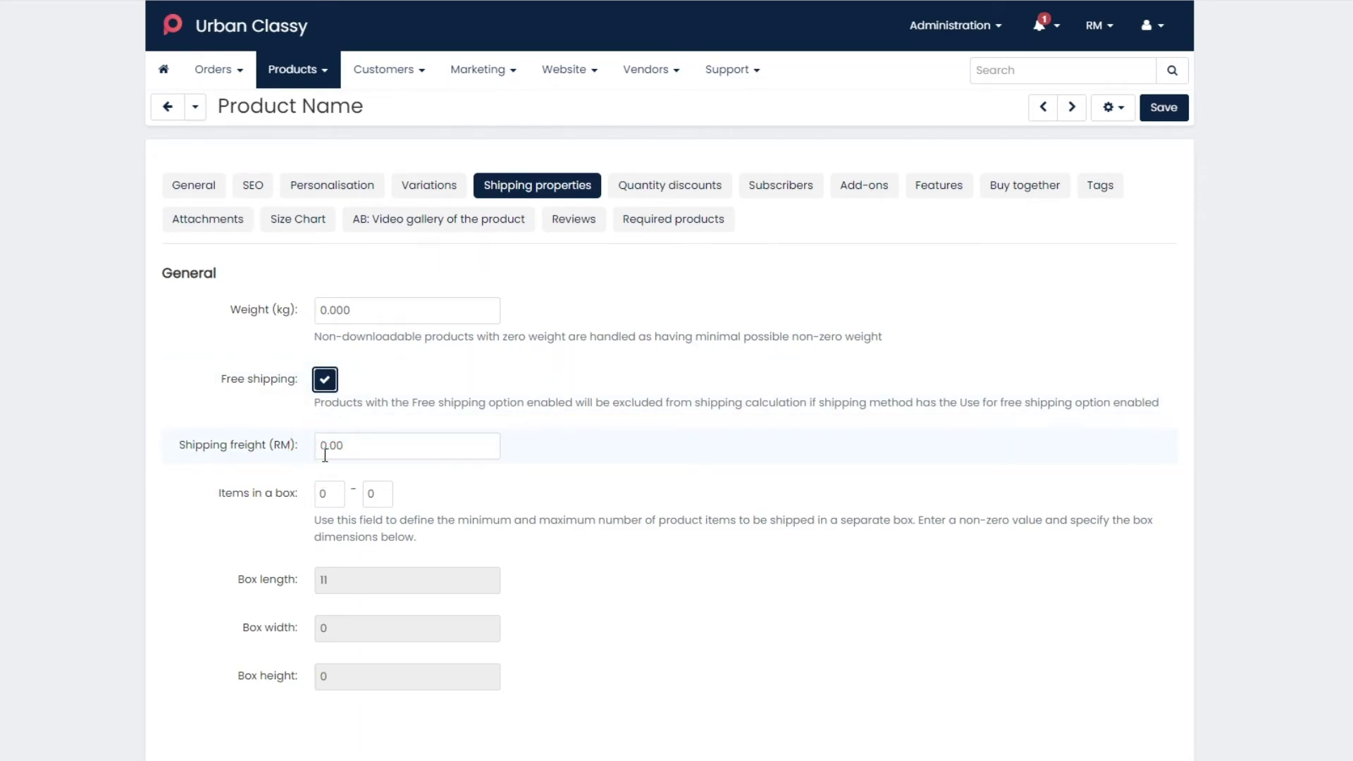